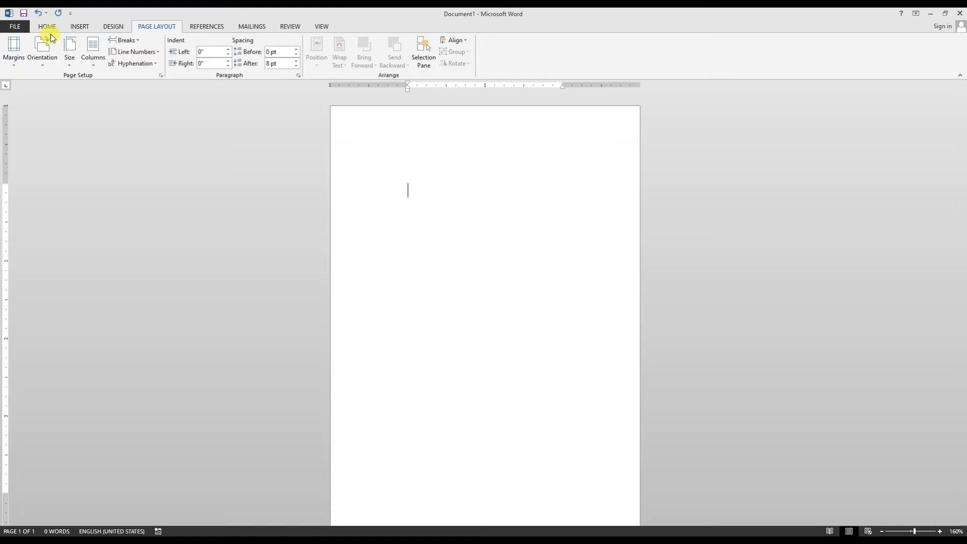
# - Set custom top, bottom, left and right page margins of 0, ignoring the printable-area restriction
pyautogui.click(14, 55)
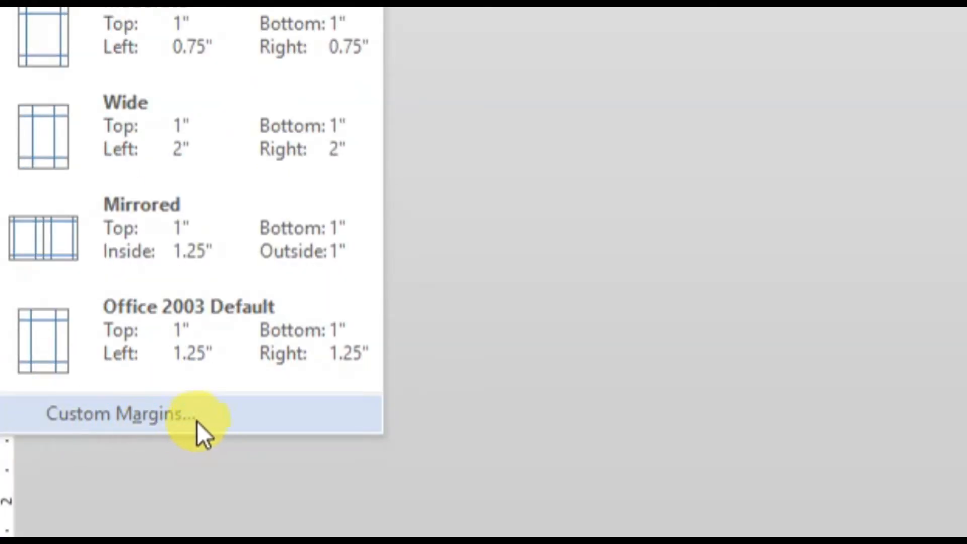
pyautogui.click(231, 422)
pyautogui.moveTo(638, 173); pyautogui.dragTo(639, 126)
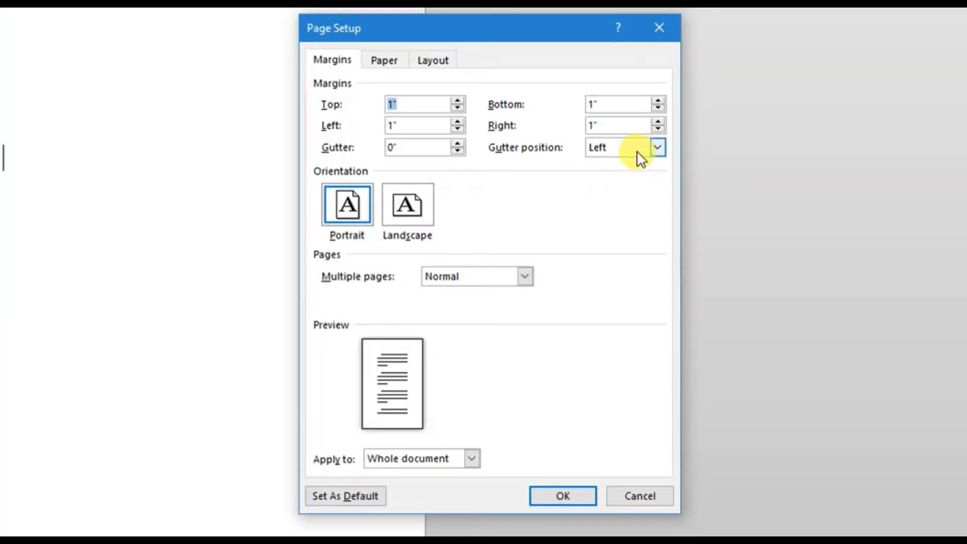
pyautogui.write('0')
pyautogui.click(583, 105)
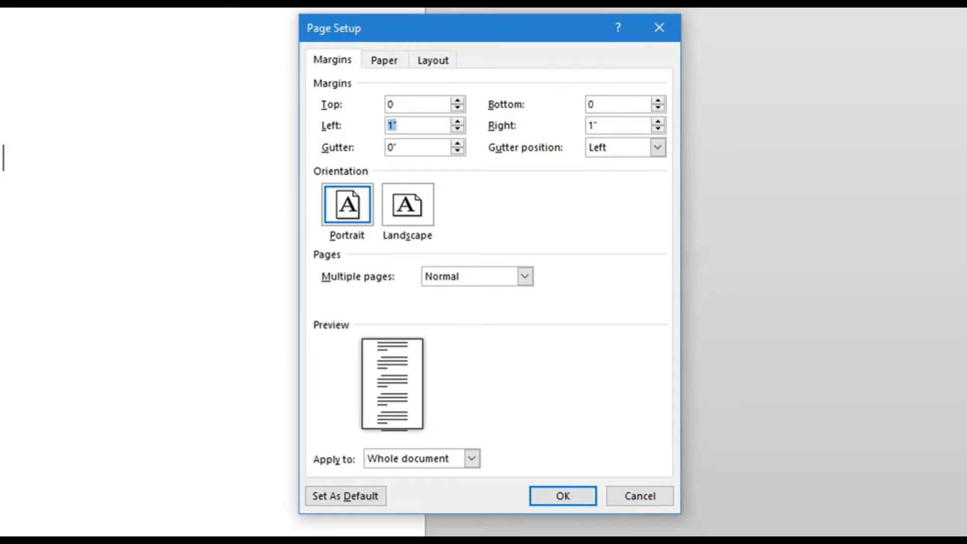
pyautogui.press('Tab')
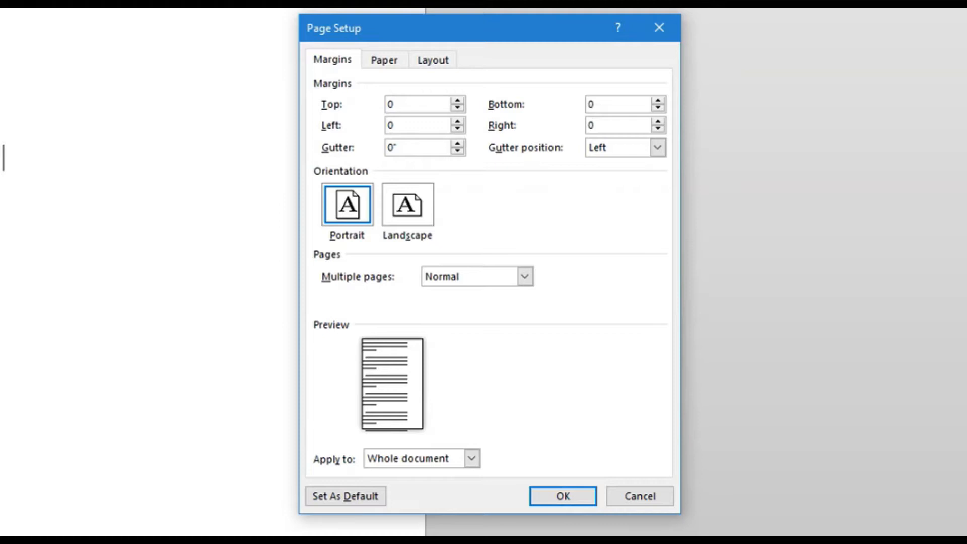
pyautogui.click(554, 502)
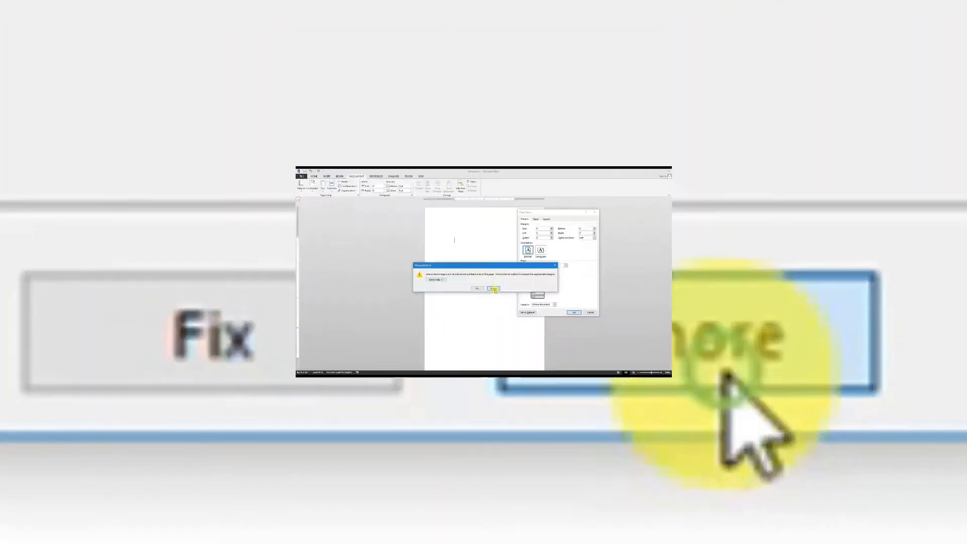
pyautogui.click(529, 285)
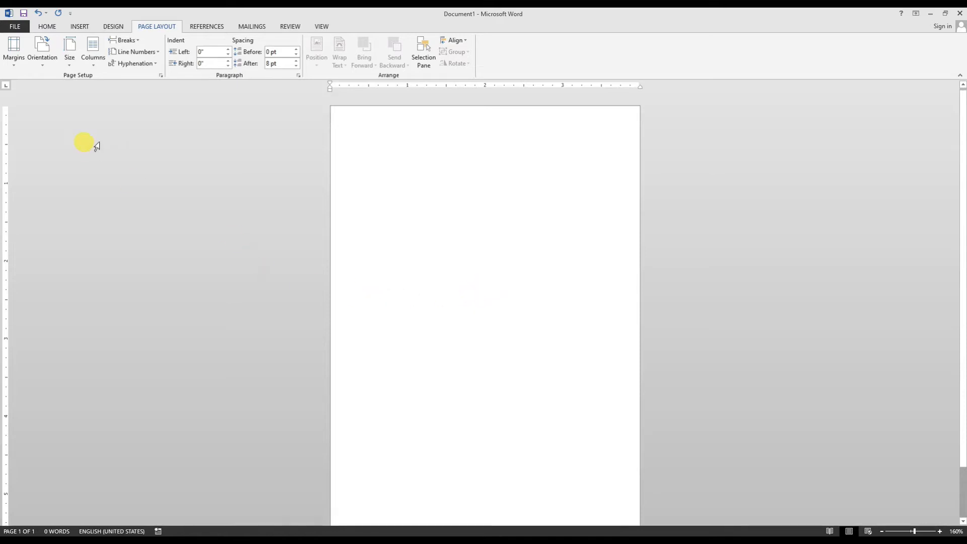
# - Insert the photo of the blonde woman in blue and enlarge it to about 6.02" high by 5.16" wide
pyautogui.click(79, 26)
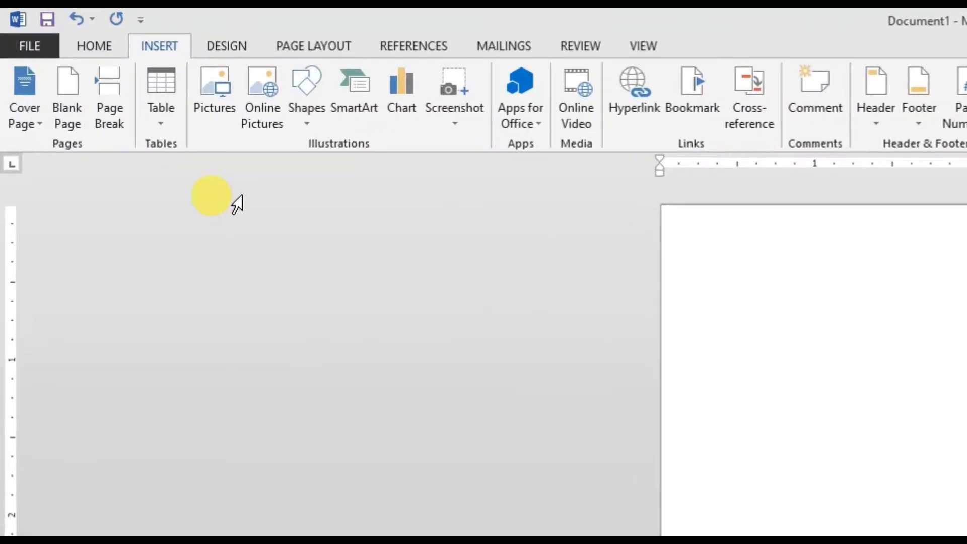
pyautogui.click(217, 110)
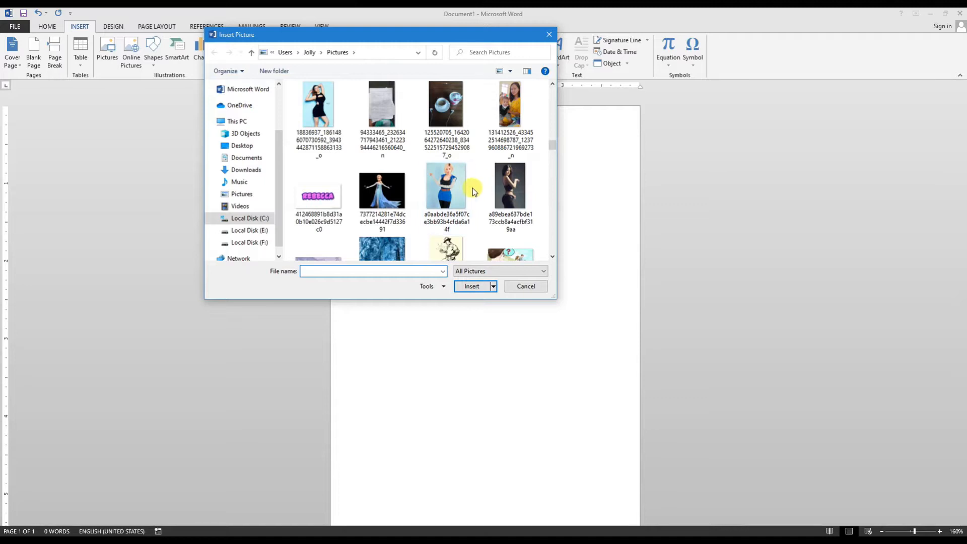
pyautogui.doubleClick(453, 189)
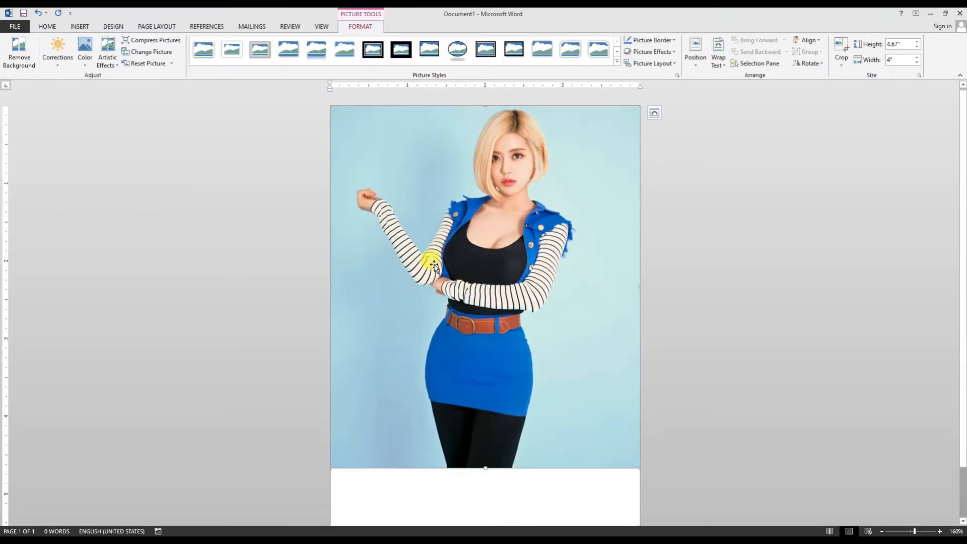
pyautogui.scroll(-1, 449, 328)
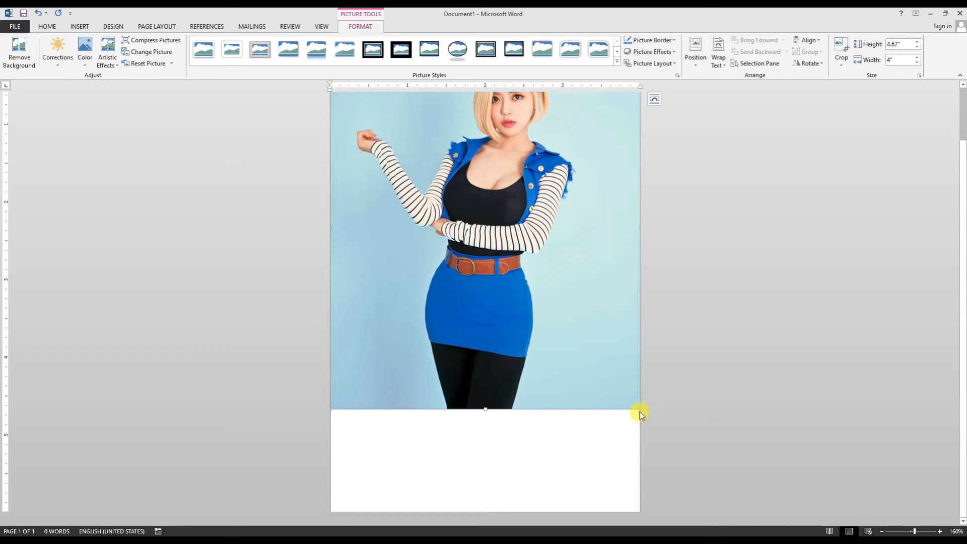
pyautogui.moveTo(638, 409); pyautogui.dragTo(733, 512)
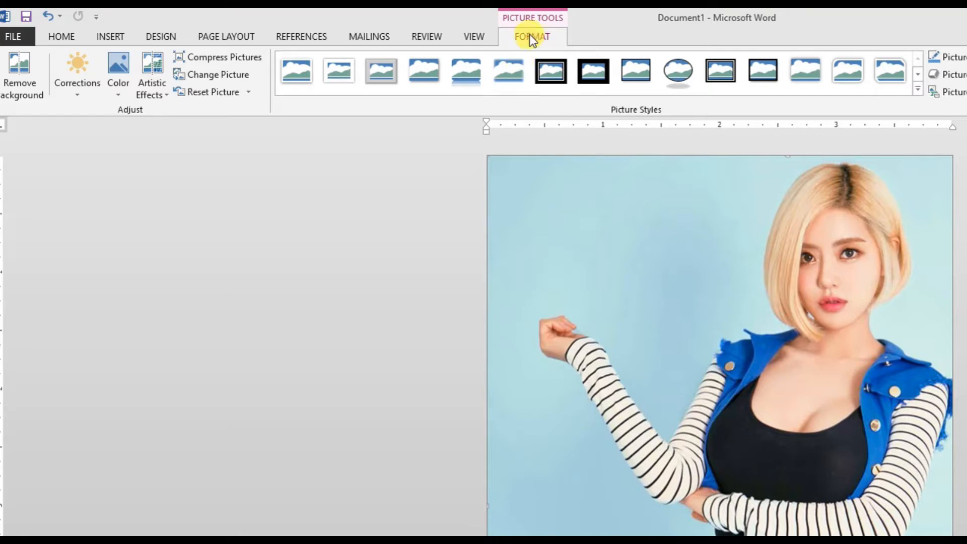
# - Start Remove Background on the photo and extend the selection area to the picture's upper and lower edges, including the raised hand
pyautogui.click(13, 77)
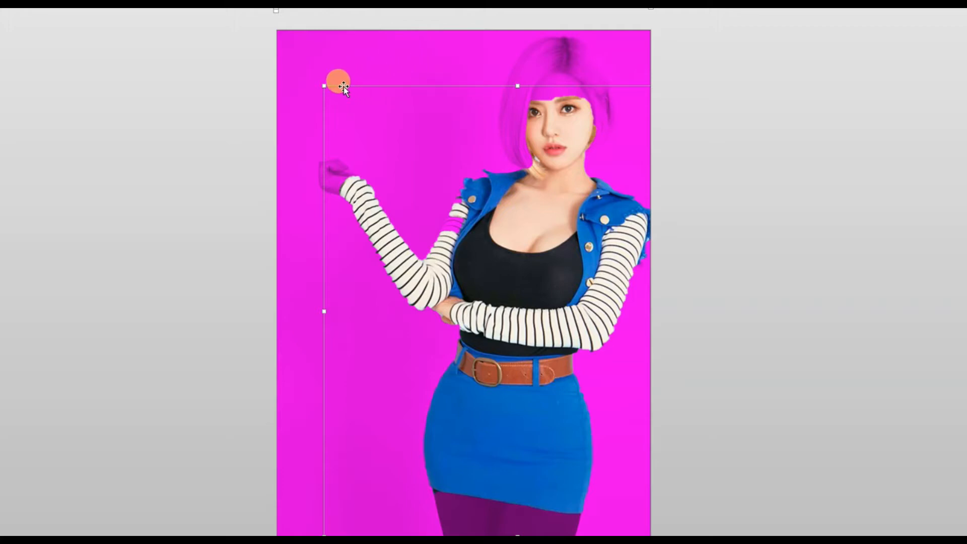
pyautogui.moveTo(323, 84); pyautogui.dragTo(311, 30)
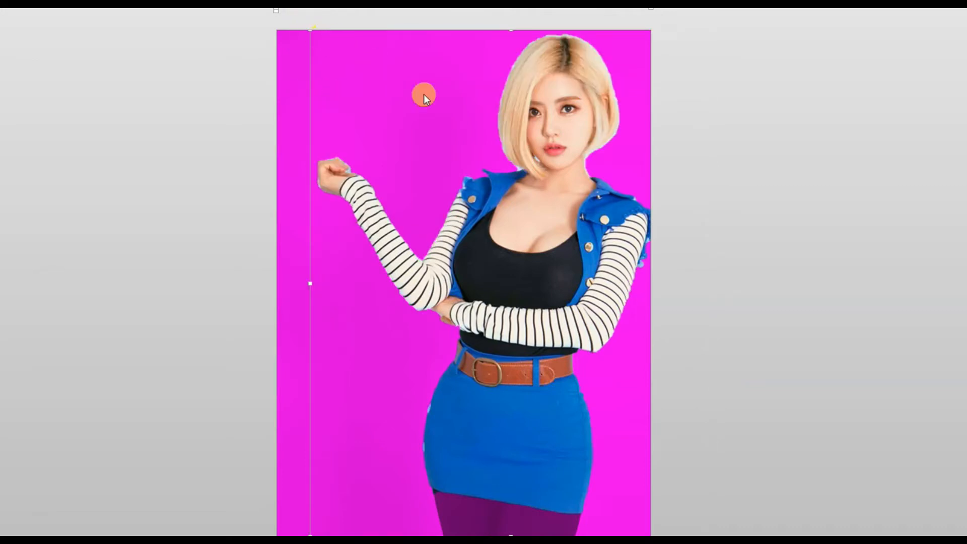
pyautogui.scroll(-3, 460, 142)
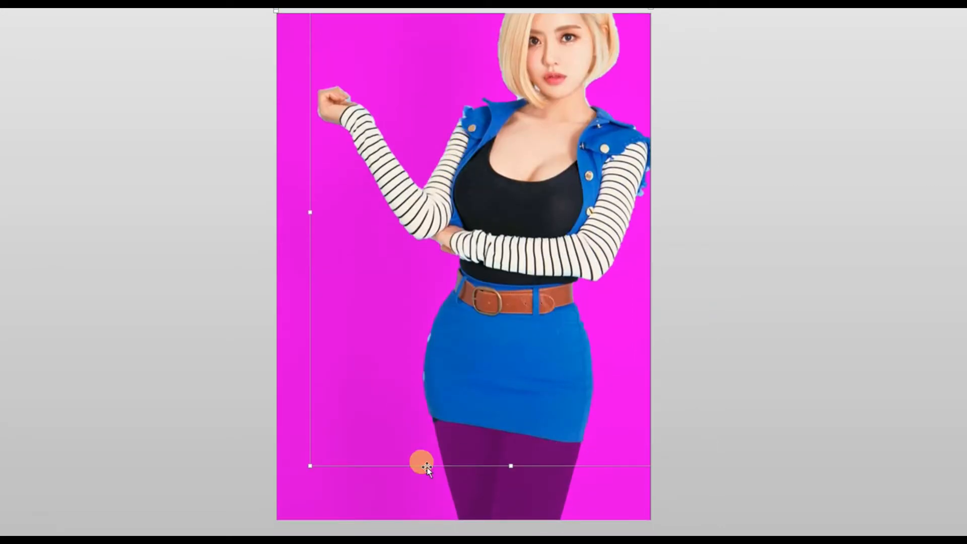
pyautogui.moveTo(511, 465); pyautogui.dragTo(501, 518)
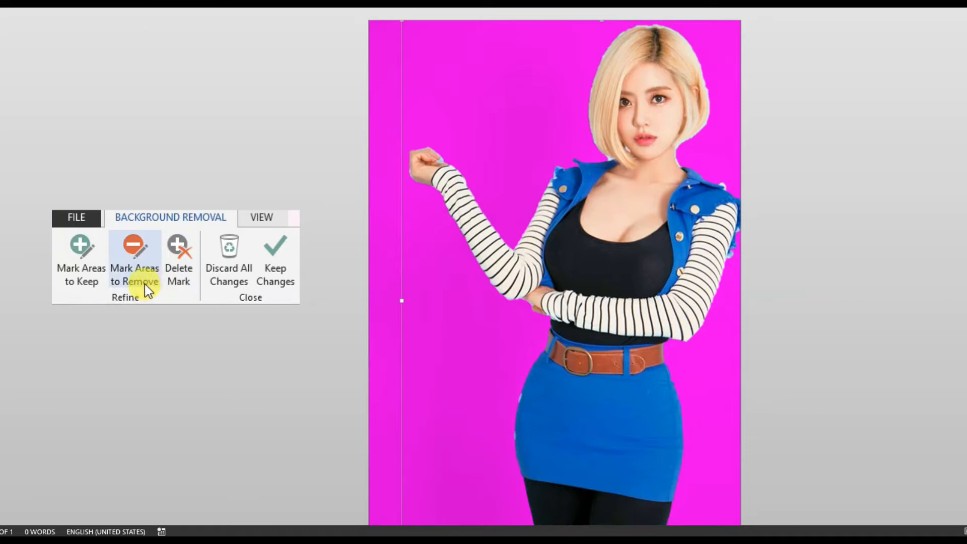
# - Mark the leftover background spots at the shoulder, beside the neck-length hair and by the raised hand as areas to remove
pyautogui.click(141, 268)
pyautogui.click(722, 184)
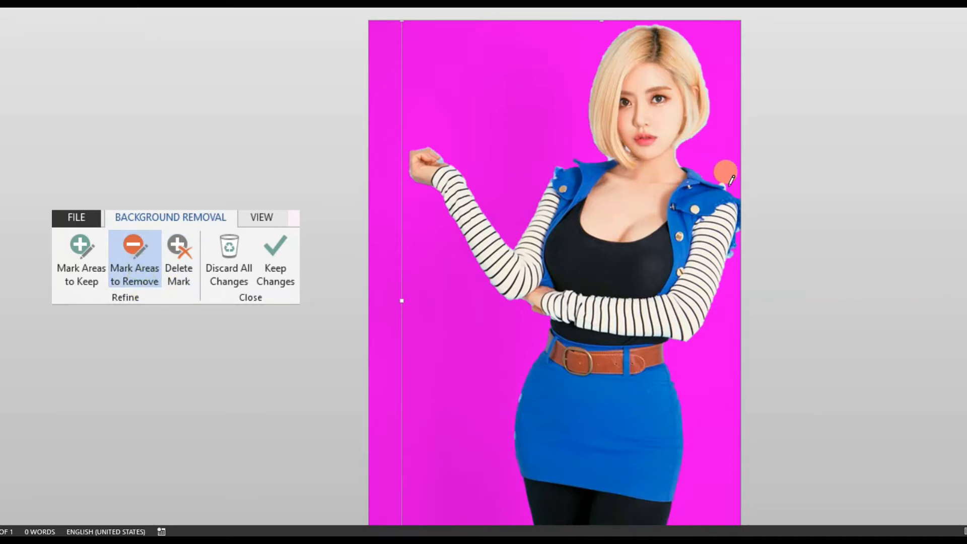
pyautogui.click(607, 158)
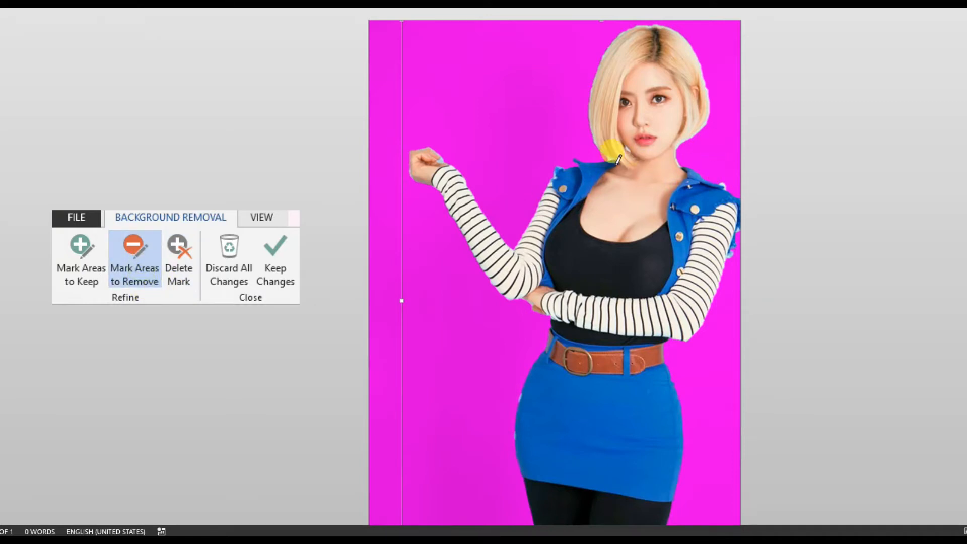
pyautogui.click(442, 161)
pyautogui.click(179, 268)
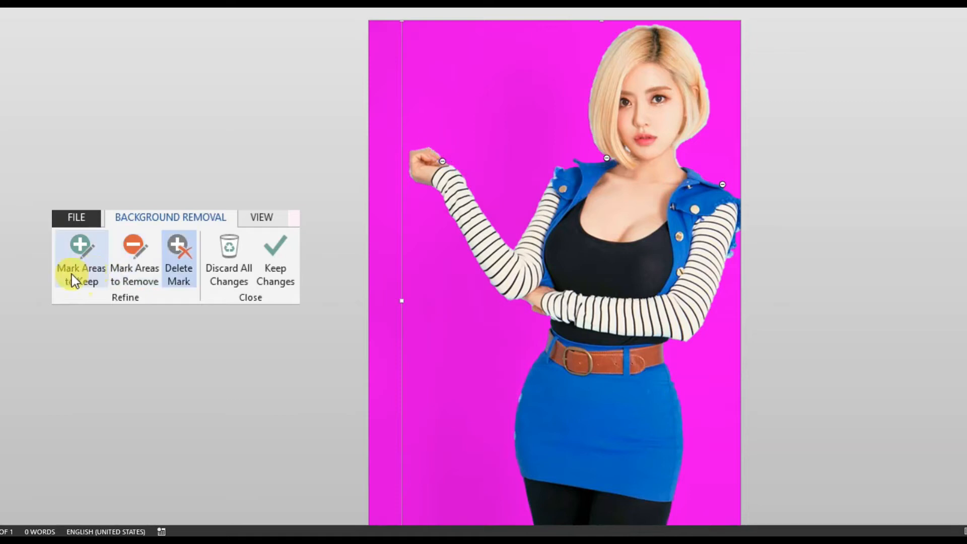
# - Mark two background strips above and beside the woman's head as areas to keep
pyautogui.click(74, 280)
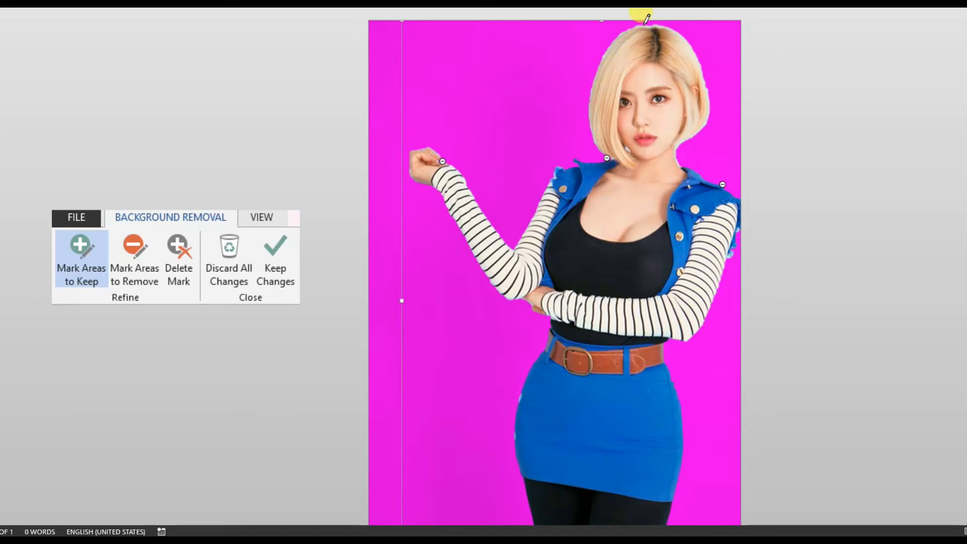
pyautogui.moveTo(633, 22); pyautogui.dragTo(641, 81)
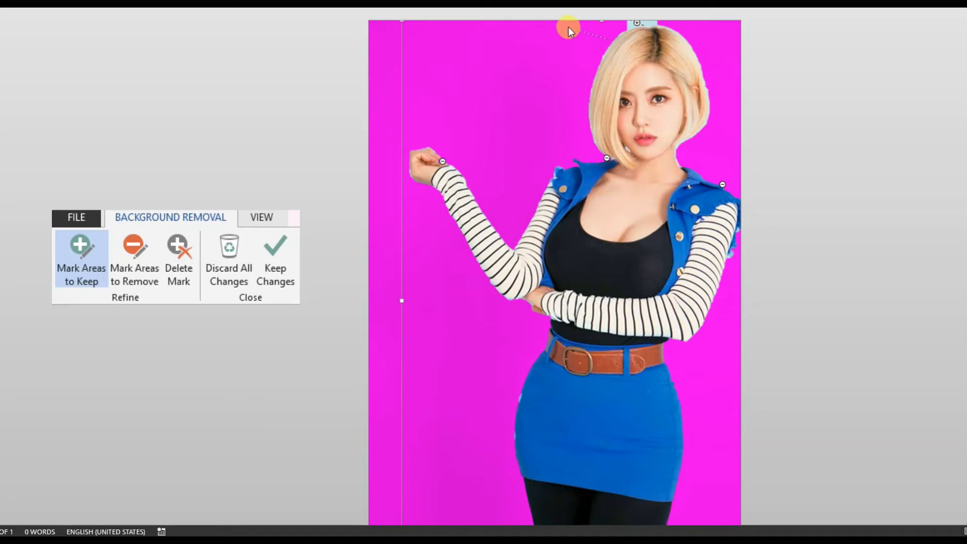
pyautogui.moveTo(568, 26); pyautogui.dragTo(608, 39)
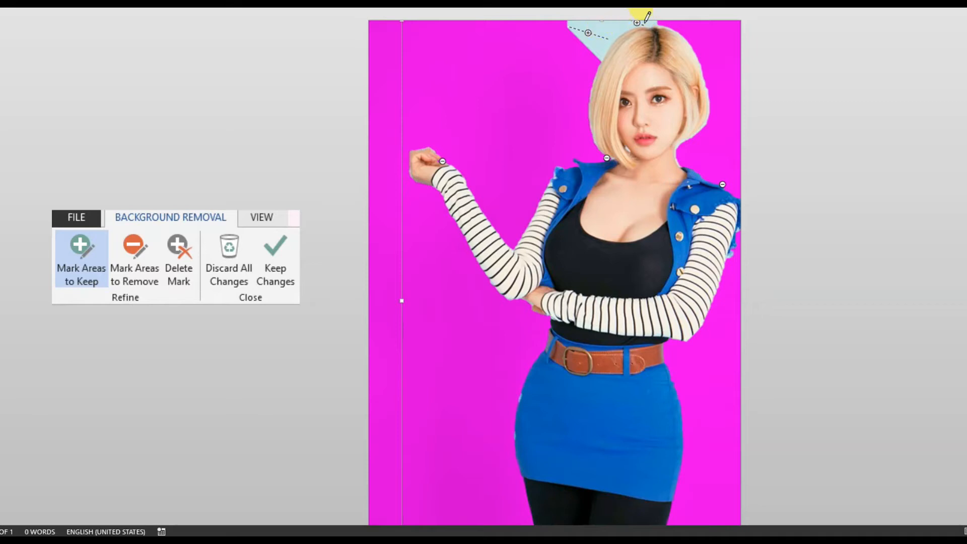
# - Delete the two keep marks above and beside the woman's head
pyautogui.click(178, 255)
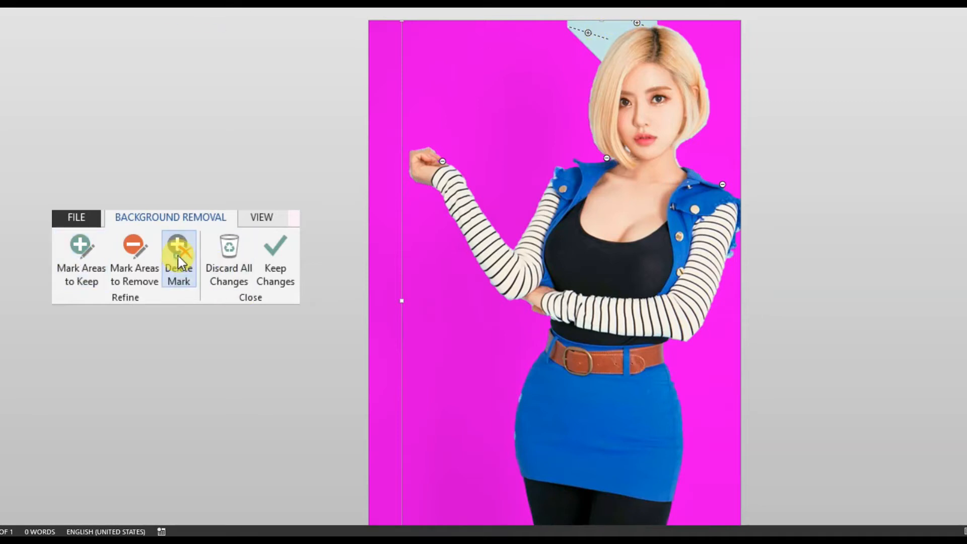
pyautogui.click(587, 34)
pyautogui.click(177, 255)
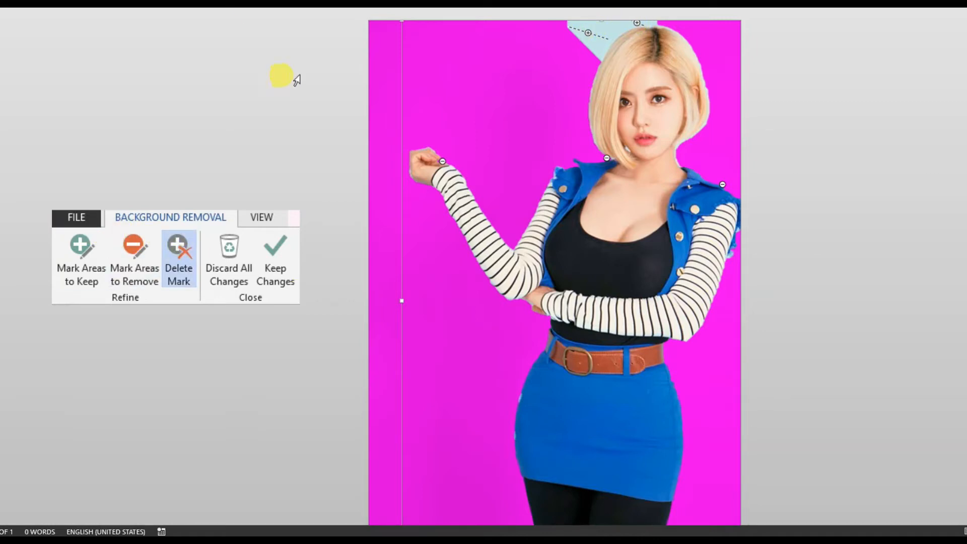
pyautogui.click(589, 34)
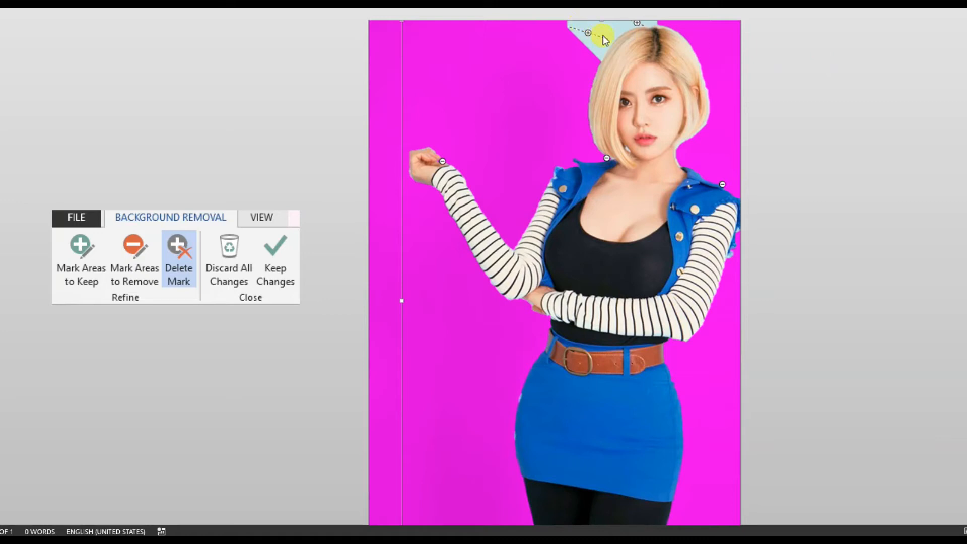
pyautogui.click(637, 22)
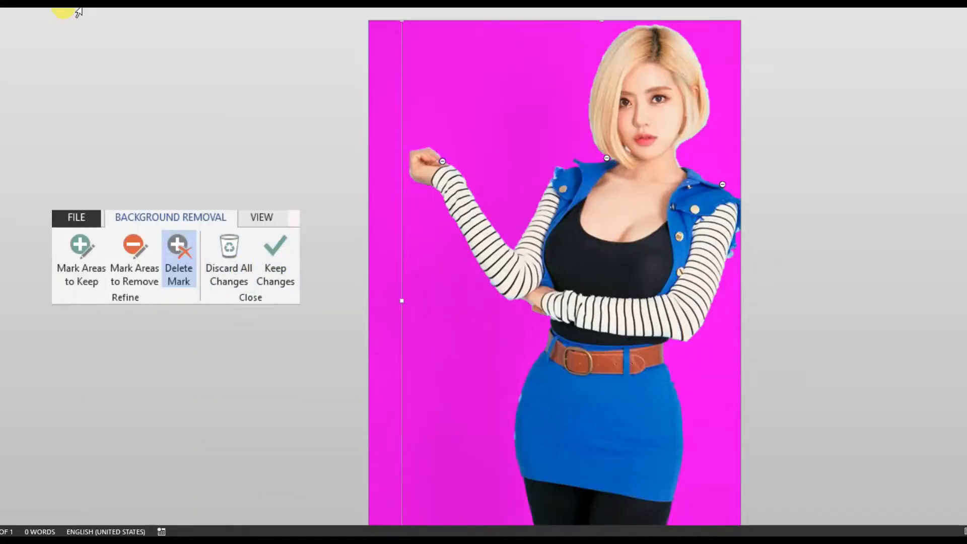
# - Keep the background removal changes and change the picture's text wrapping so it floats on the page
pyautogui.click(485, 213)
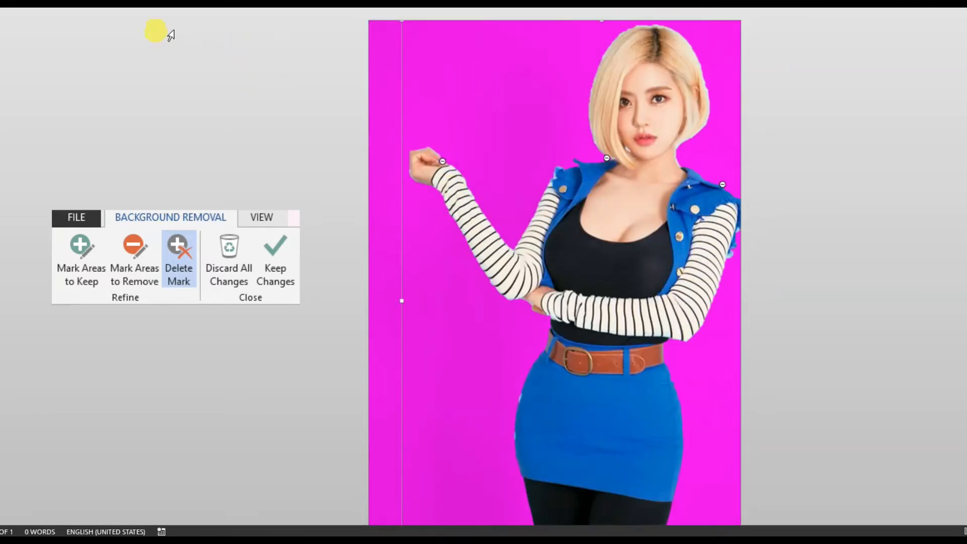
pyautogui.click(277, 271)
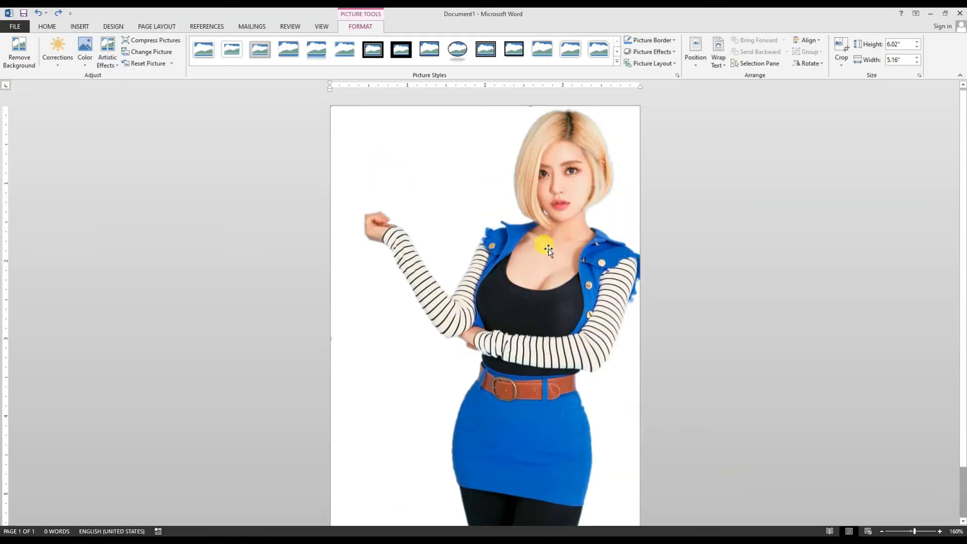
pyautogui.click(719, 63)
pyautogui.click(730, 89)
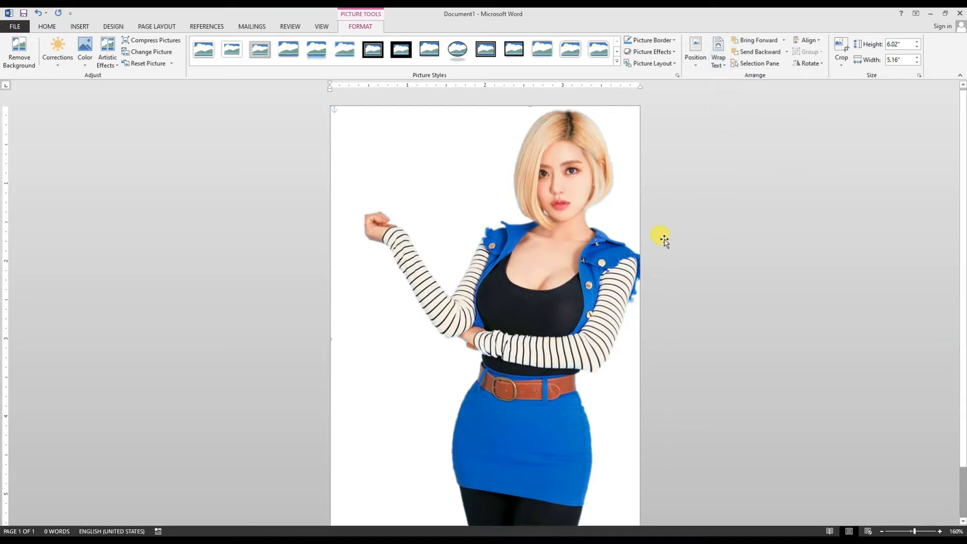
pyautogui.click(285, 193)
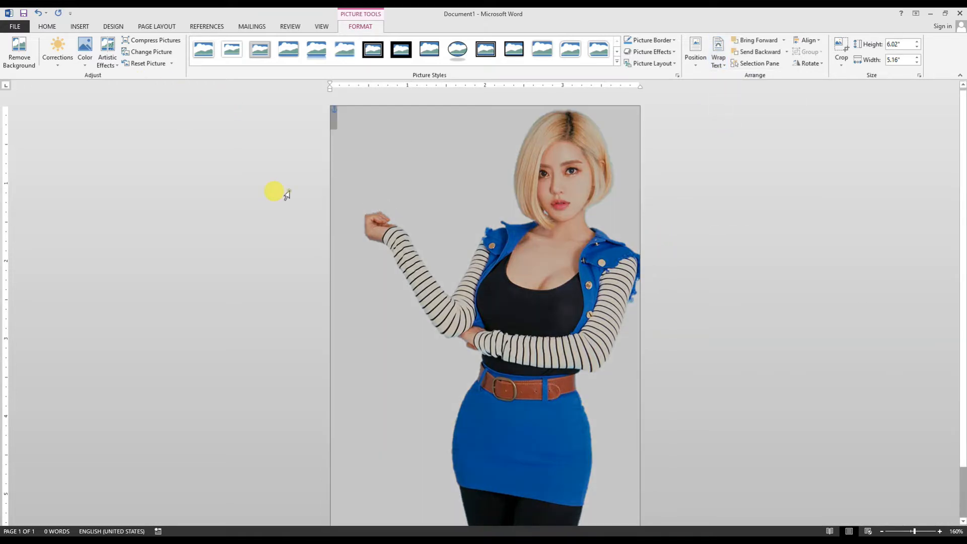
pyautogui.click(352, 179)
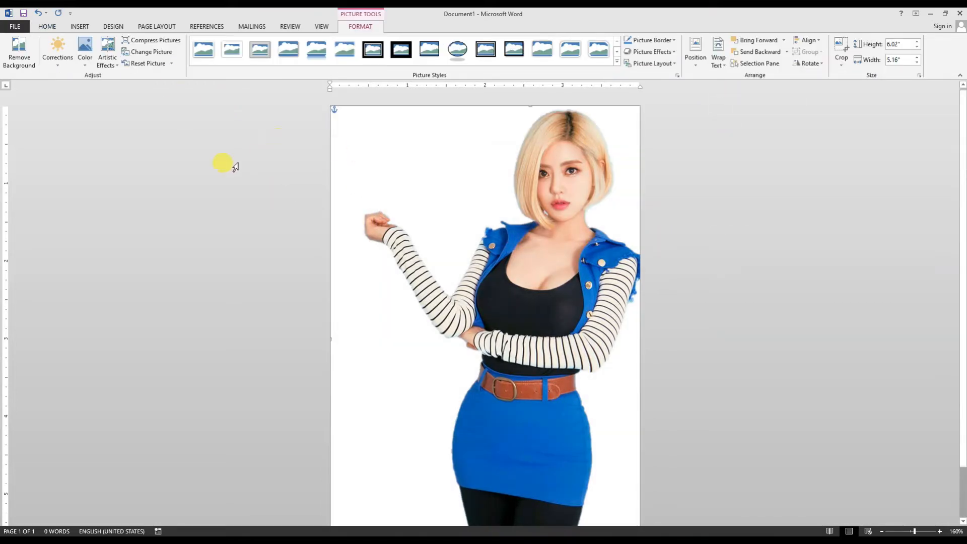
# - Insert the blue polygon picture "portrait-display-vertical-pattern-digital-art-wallpaper-preview" and enlarge it to fill the page behind the woman
pyautogui.click(80, 26)
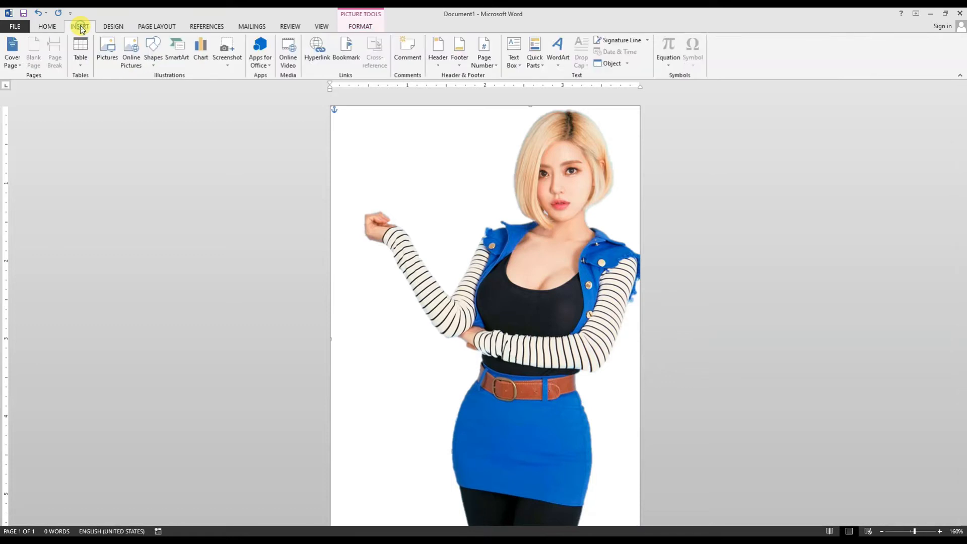
pyautogui.click(108, 55)
pyautogui.scroll(-5, 467, 135)
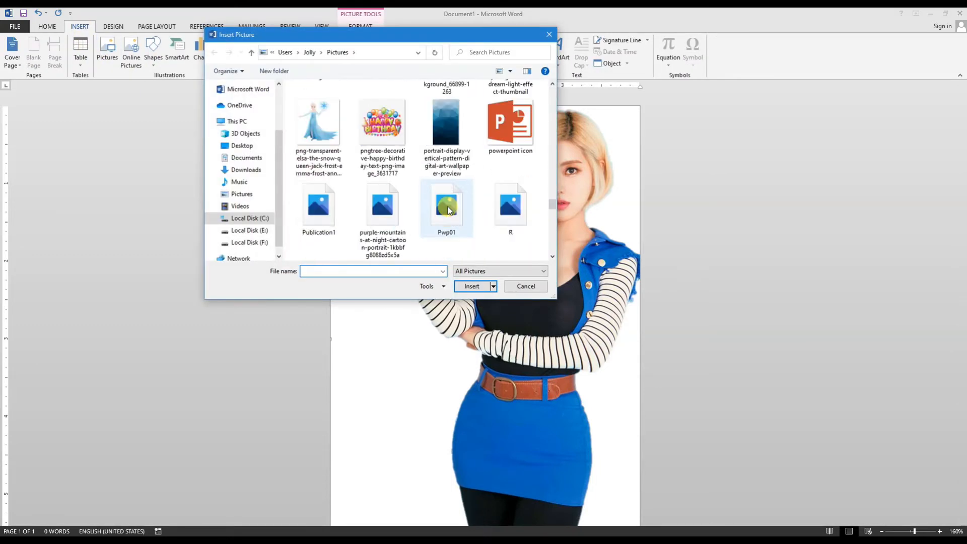
pyautogui.click(466, 135)
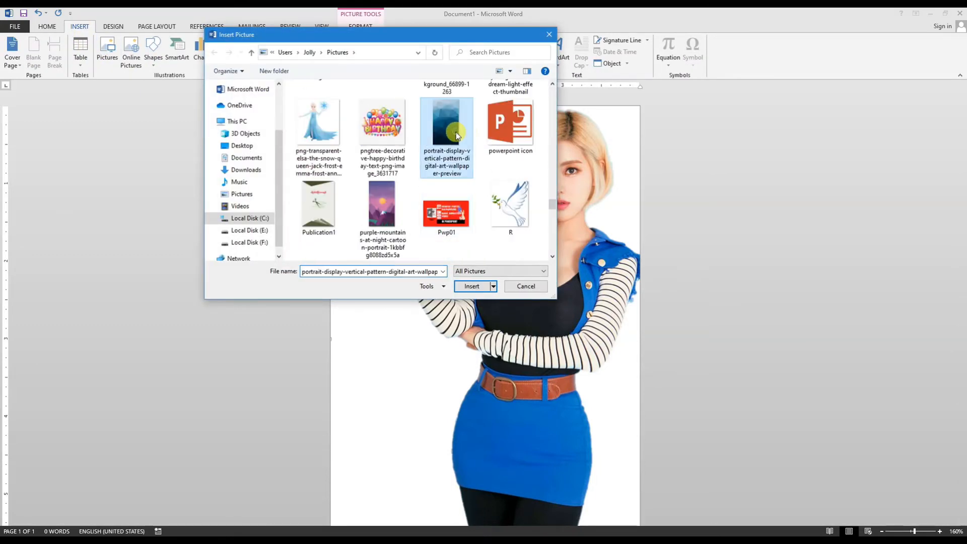
pyautogui.click(472, 287)
pyautogui.scroll(-1, 499, 293)
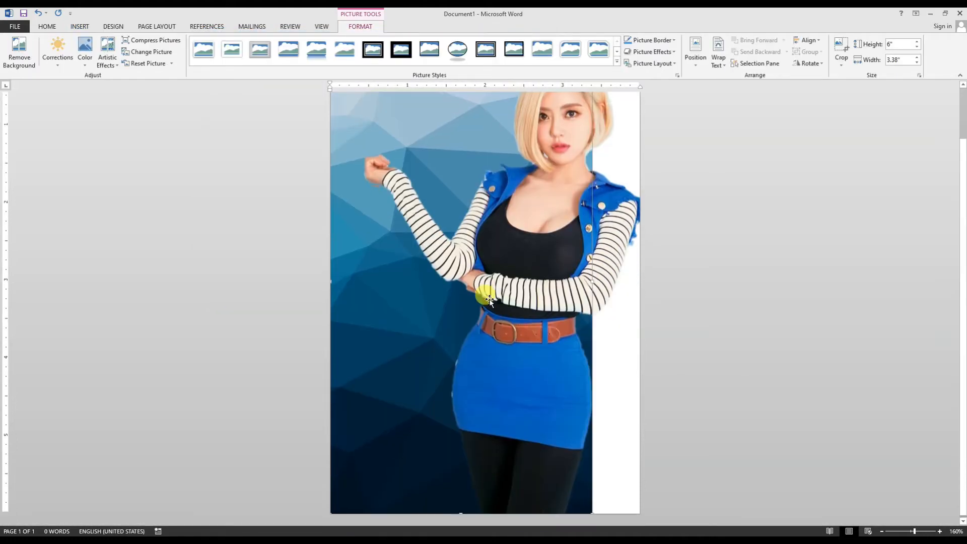
pyautogui.moveTo(590, 510); pyautogui.dragTo(629, 531)
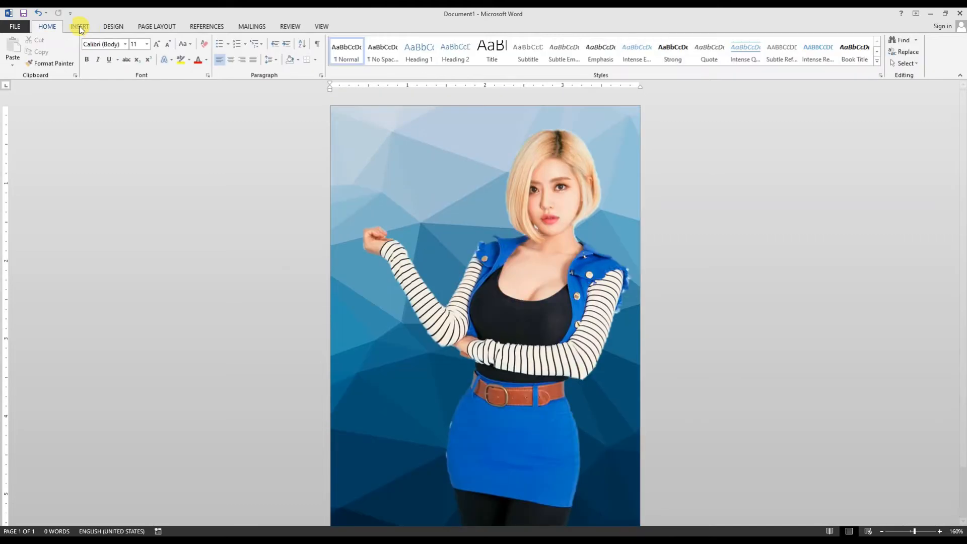
# - Draw a text box about 0.77" high and 1.69" wide in the empty area beside the woman's head
pyautogui.click(80, 25)
pyautogui.click(156, 50)
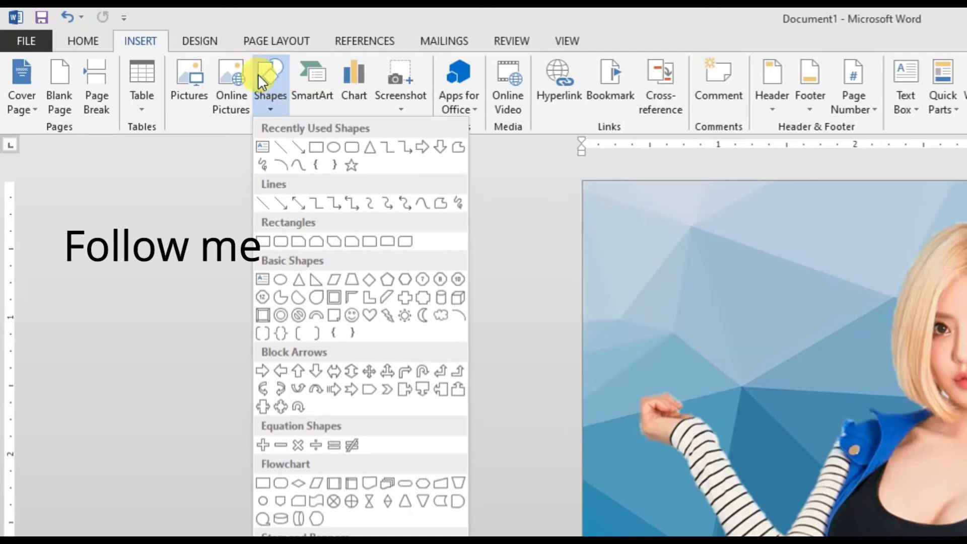
pyautogui.click(263, 151)
pyautogui.moveTo(629, 250); pyautogui.dragTo(861, 356)
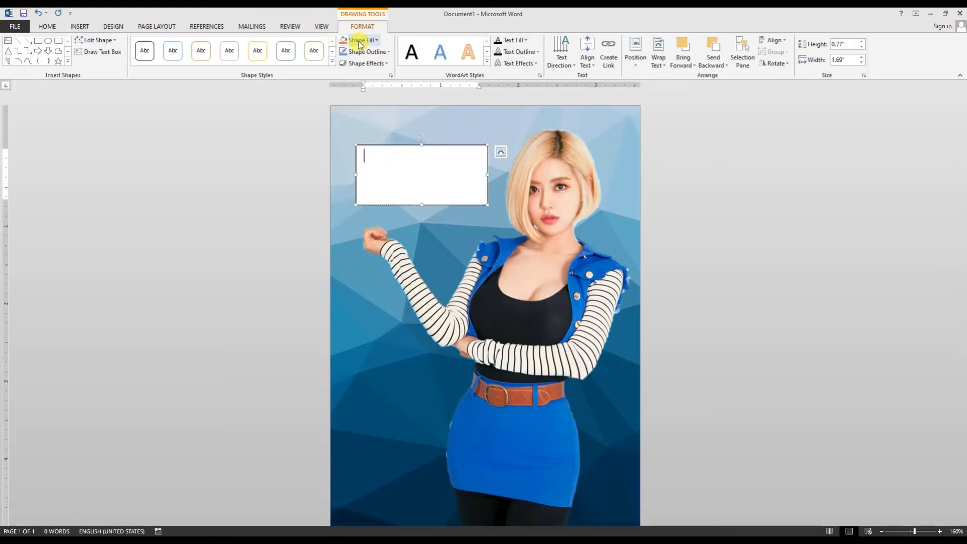
# - Give the text box no fill and no outline
pyautogui.click(357, 40)
pyautogui.click(360, 130)
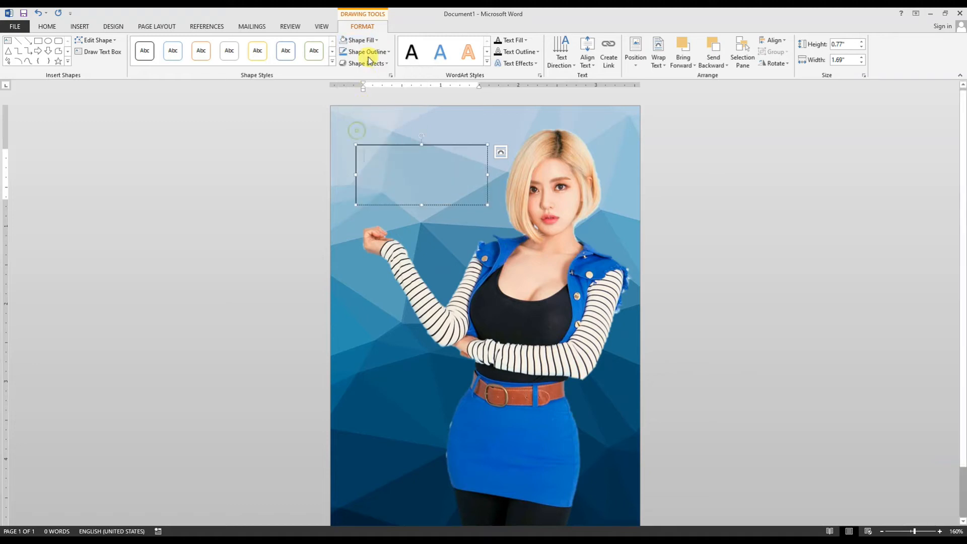
pyautogui.click(369, 52)
pyautogui.click(361, 142)
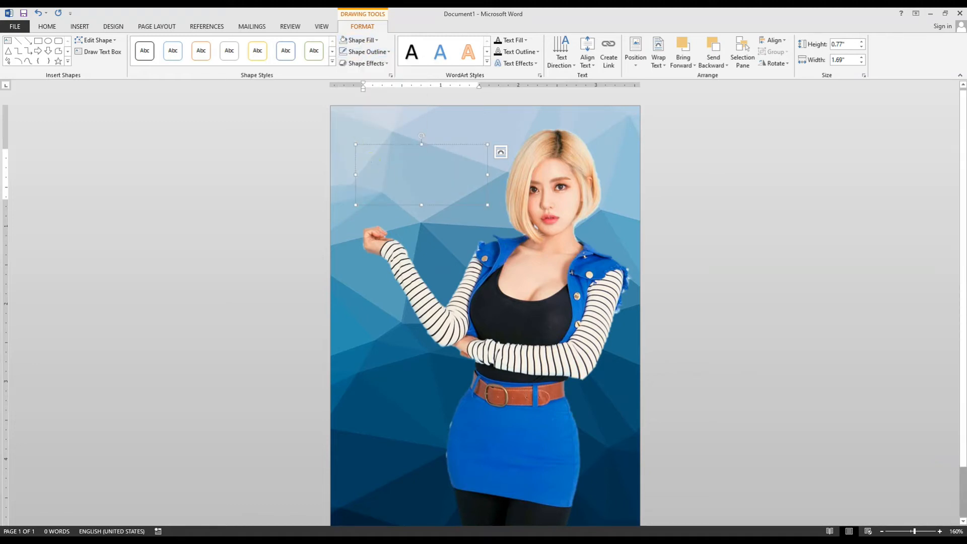
# - Enter "DJ SODA" in the text box and set the whole text in the Ice kingdom font
pyautogui.write('DJ SODA')
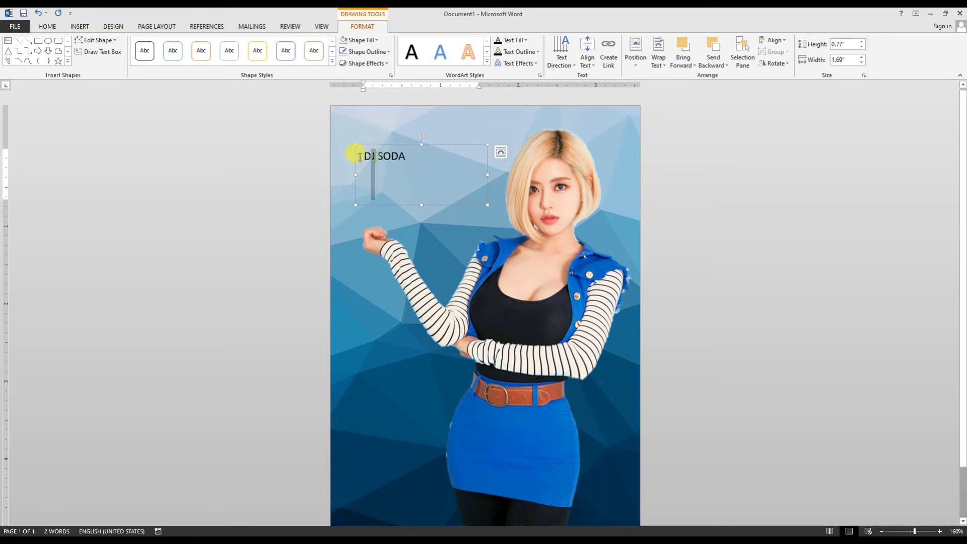
pyautogui.hotkey('ctrl', 'a')
pyautogui.click(47, 26)
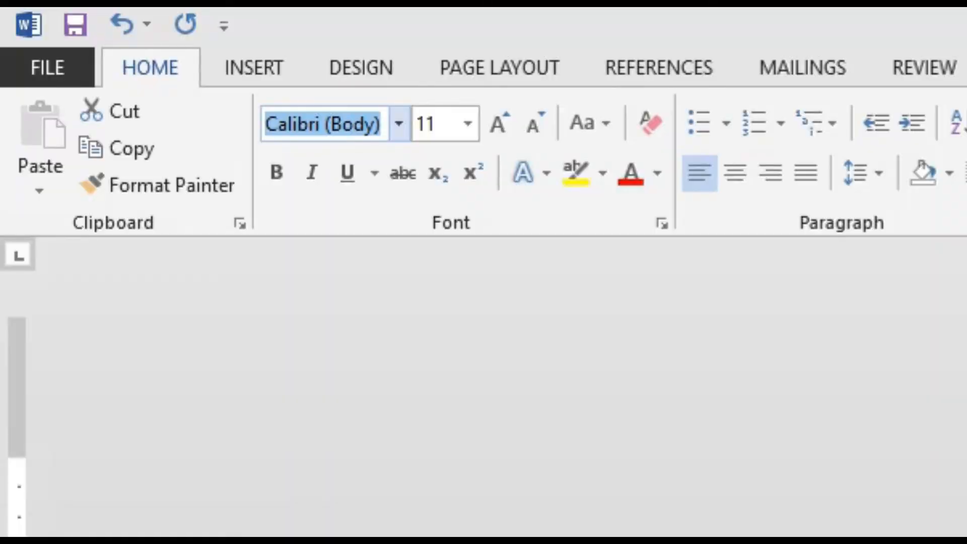
pyautogui.write('Ice kingdom')
pyautogui.press('Return')
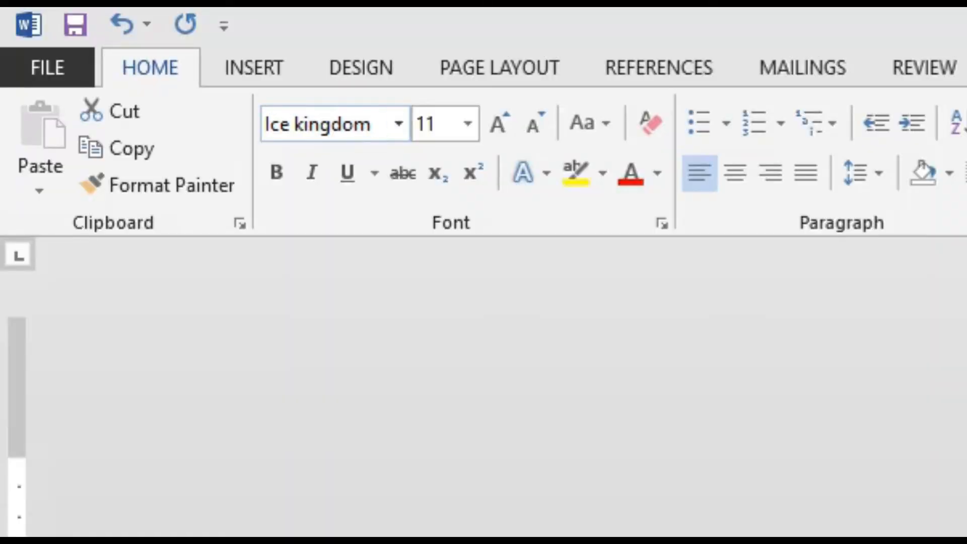
# - Colour the word "SODA" red and the word "DJ" yellow
pyautogui.doubleClick(384, 175)
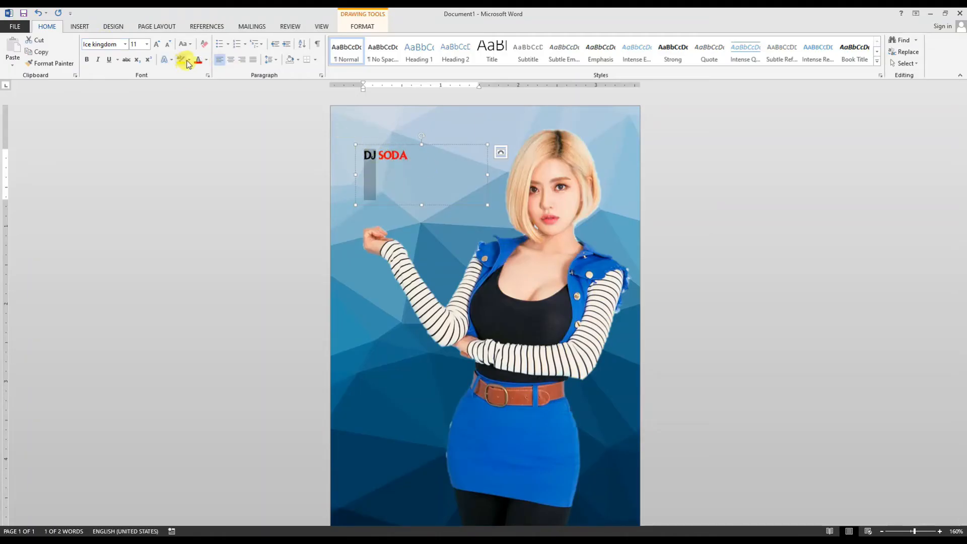
pyautogui.click(207, 59)
pyautogui.click(224, 151)
# - Enlarge the whole "DJ SODA" text to 36 points
pyautogui.click(397, 155)
pyautogui.hotkey('ctrl', 'a')
pyautogui.tripleClick(157, 44)
pyautogui.doubleClick(157, 44)
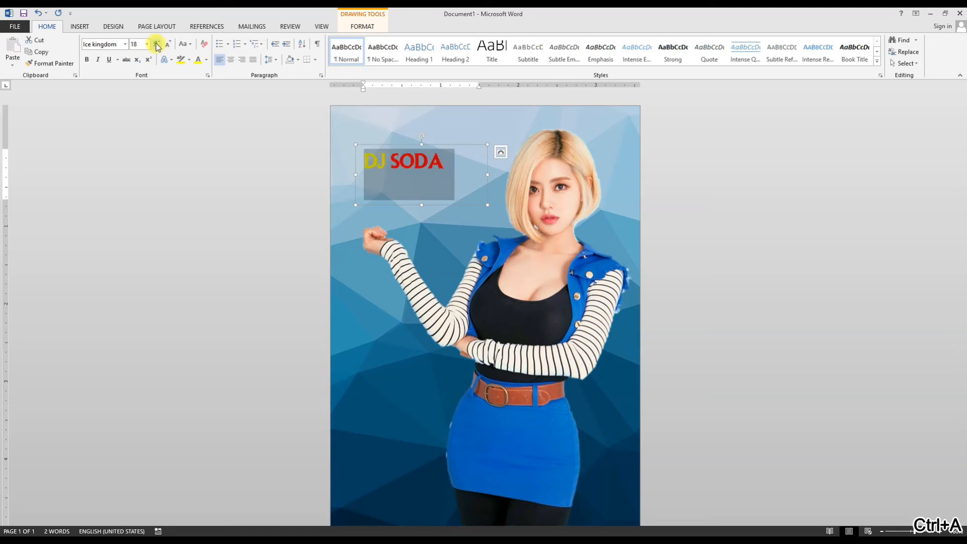
pyautogui.doubleClick(156, 45)
pyautogui.tripleClick(157, 45)
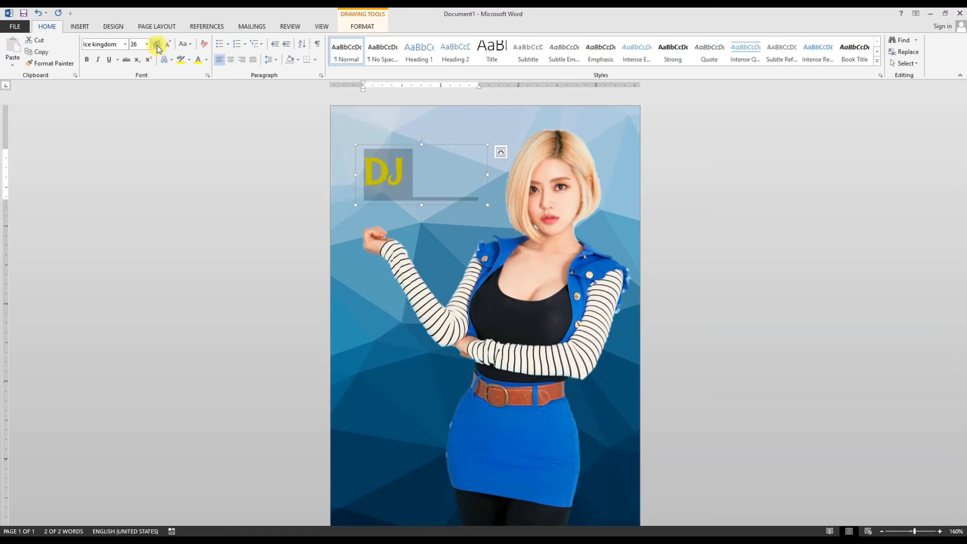
# - Centre the "DJ SODA" text in a tighter text box and shift the box slightly down above the woman's raised hand
pyautogui.click(440, 202)
pyautogui.hotkey('ctrl', 'e')
pyautogui.moveTo(440, 203); pyautogui.dragTo(439, 194)
pyautogui.click(791, 212)
pyautogui.scroll(-2, 790, 212)
pyautogui.scroll(2, 790, 211)
pyautogui.click(434, 170)
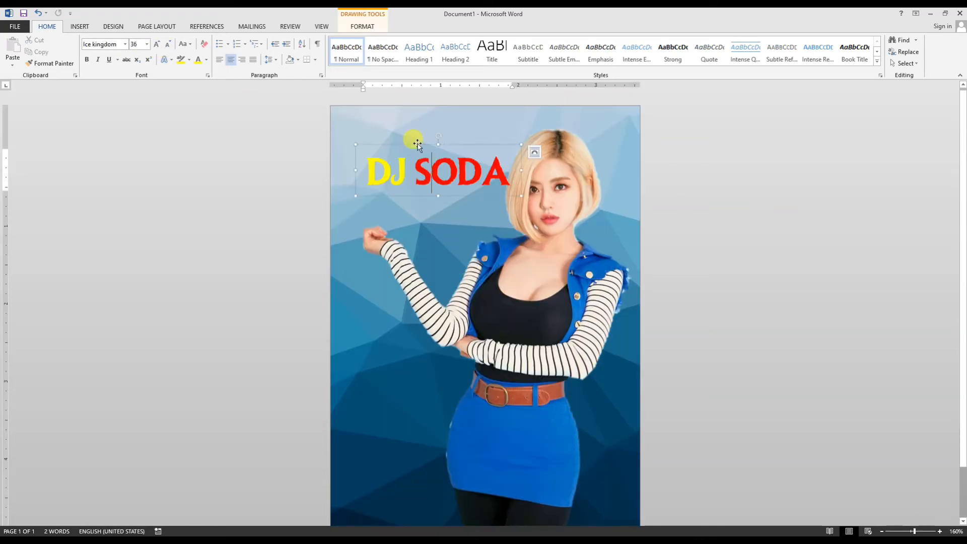
pyautogui.moveTo(413, 143)
pyautogui.mouseDown()
pyautogui.moveTo(397, 164)
pyautogui.moveTo(403, 154)
pyautogui.mouseUp()
# - Draw a thin rectangle about 0.05" high and 1.22" wide as an underline beneath "SODA"
pyautogui.click(79, 26)
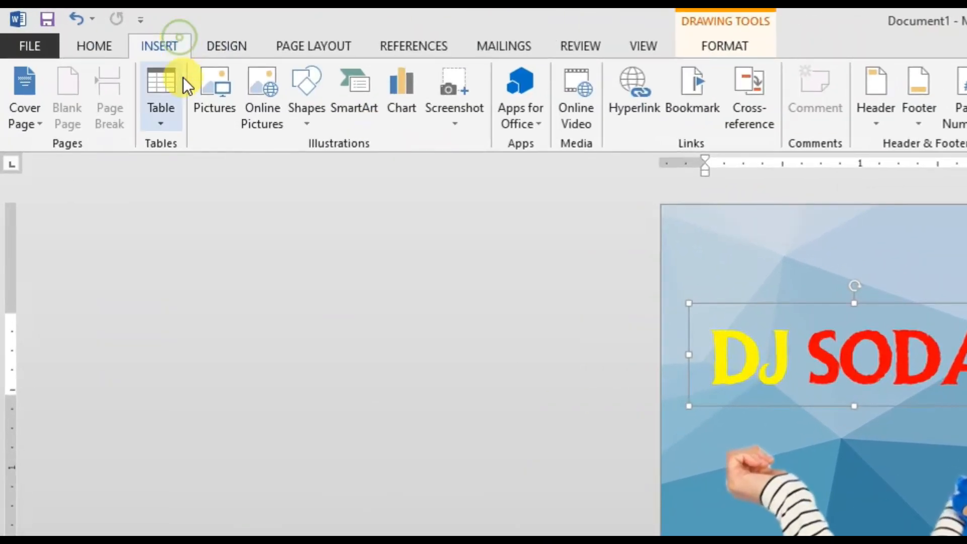
pyautogui.click(152, 48)
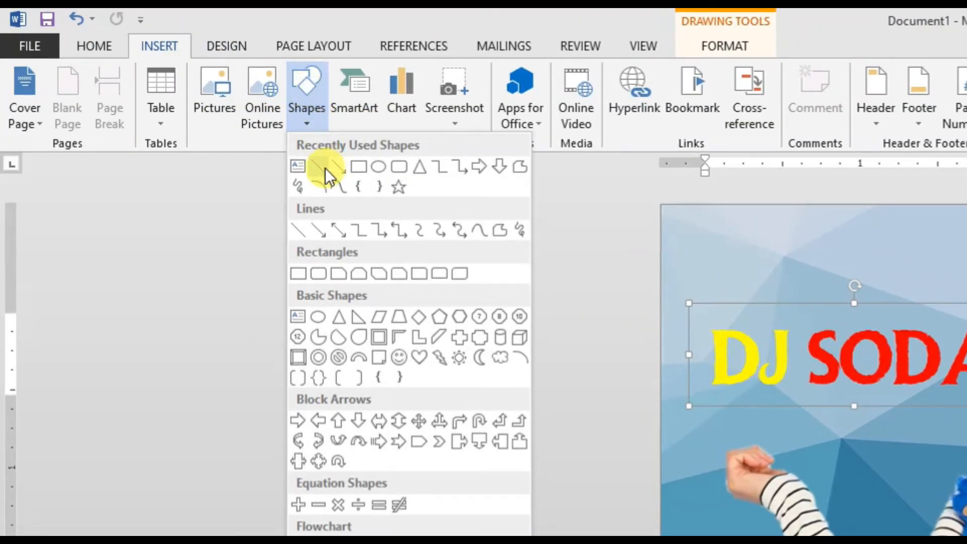
pyautogui.click(353, 165)
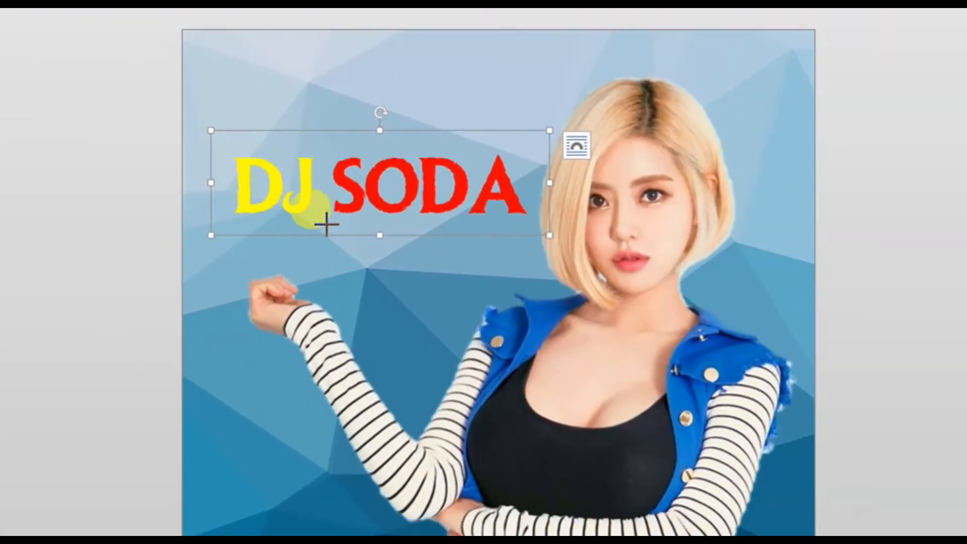
pyautogui.moveTo(326, 225)
pyautogui.mouseDown()
pyautogui.moveTo(525, 229)
pyautogui.moveTo(498, 201)
pyautogui.mouseUp()
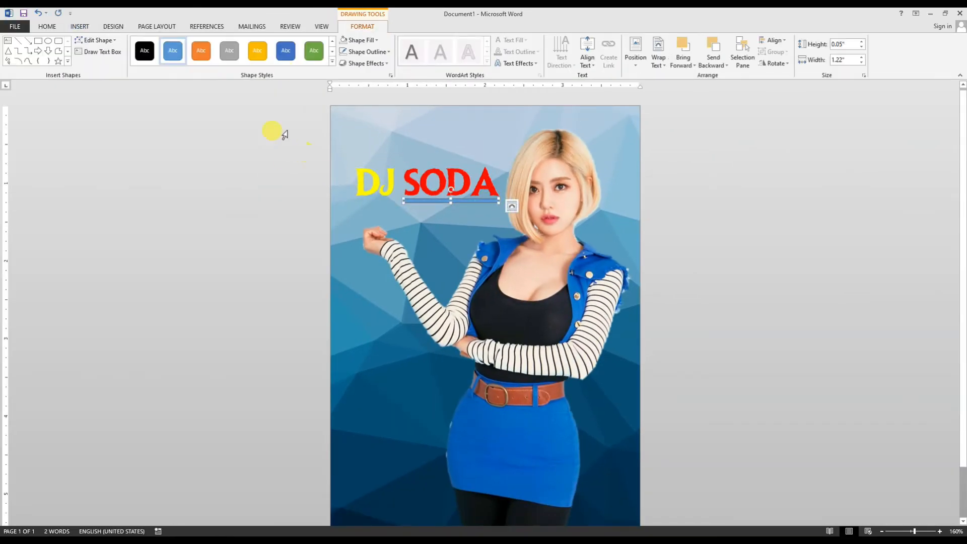
# - Fill the underline rectangle with standard orange and remove its outline
pyautogui.click(364, 43)
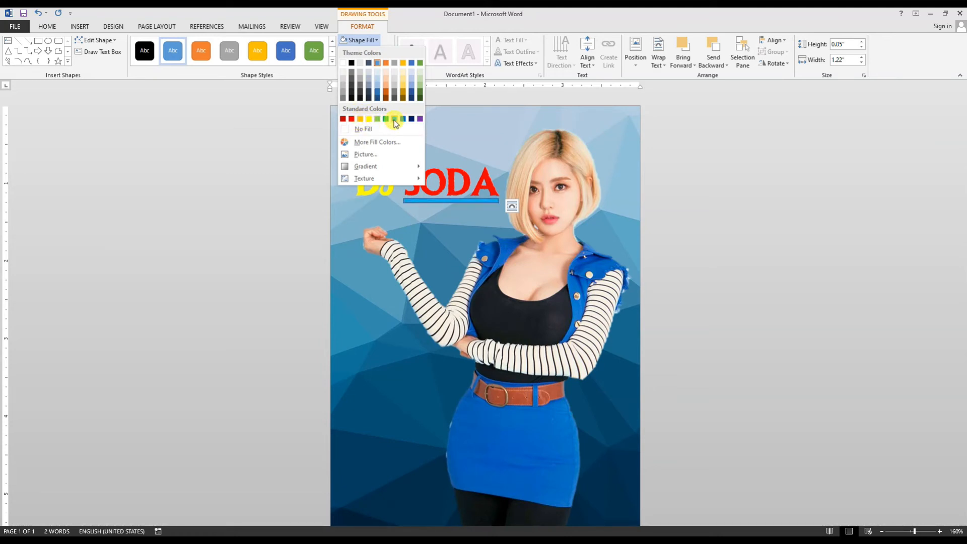
pyautogui.click(360, 119)
pyautogui.click(366, 52)
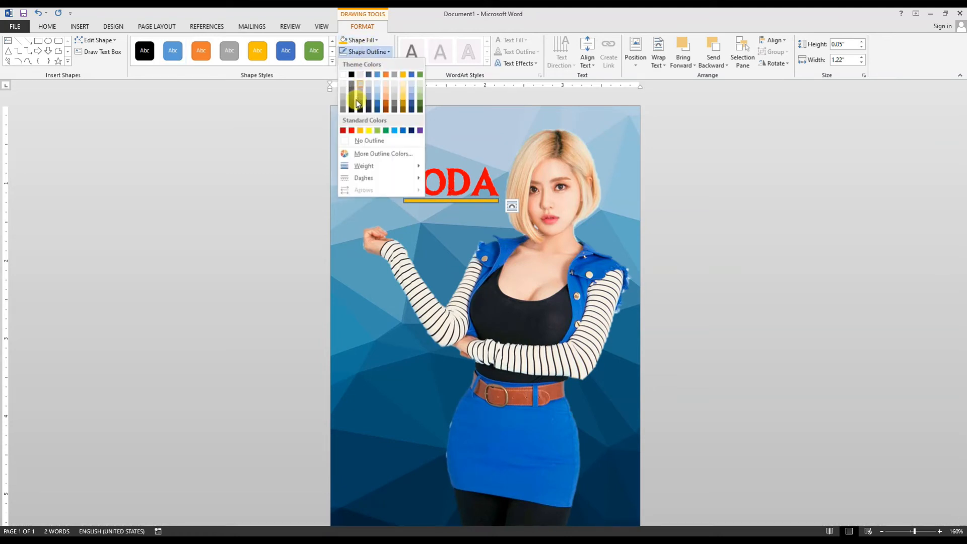
pyautogui.click(360, 139)
# - Draw a circle about 0.65" in diameter over the letters "DJ"
pyautogui.click(80, 26)
pyautogui.click(154, 51)
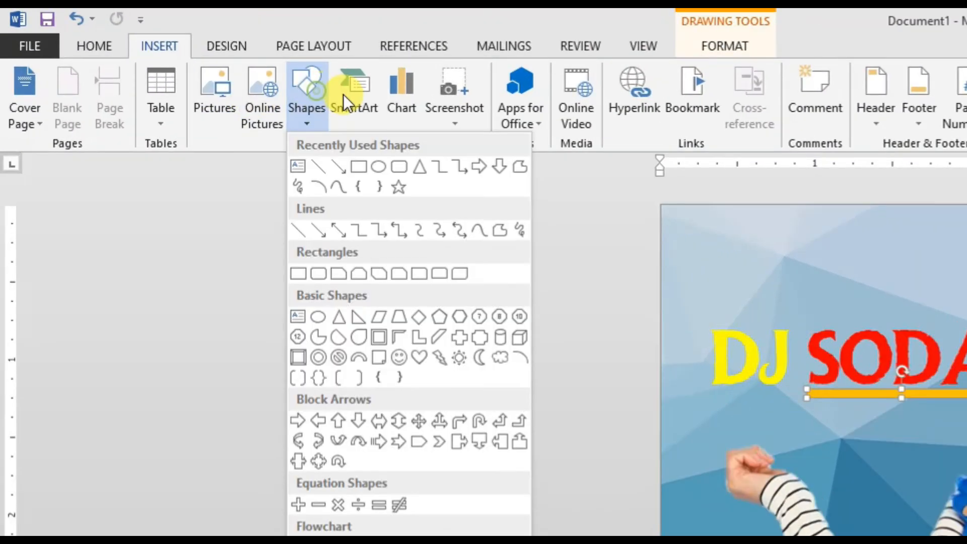
pyautogui.click(382, 170)
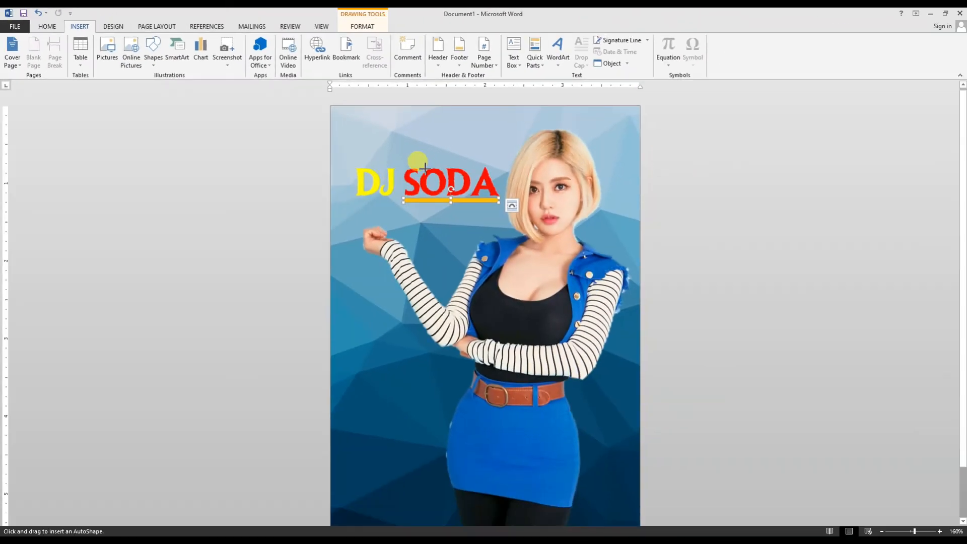
pyautogui.moveTo(702, 315); pyautogui.dragTo(756, 362)
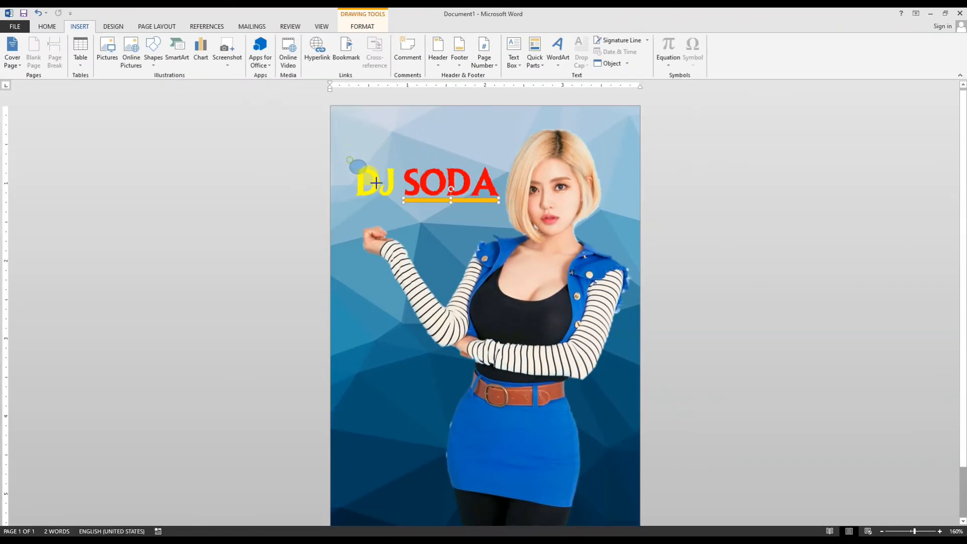
pyautogui.moveTo(376, 183); pyautogui.dragTo(400, 209)
# - Turn the circle around "DJ" into a ring with no fill and a thick black outline
pyautogui.click(360, 40)
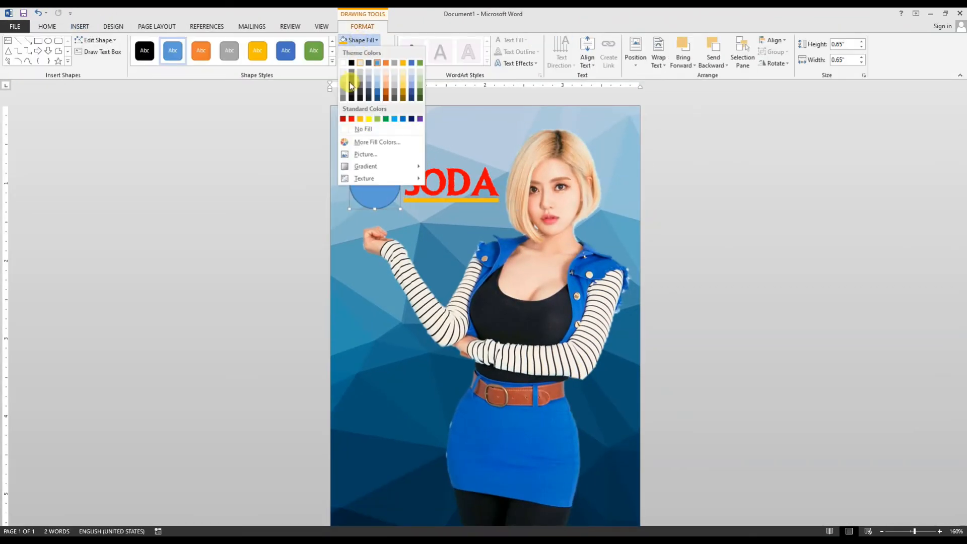
pyautogui.click(355, 129)
pyautogui.click(366, 52)
pyautogui.click(351, 75)
pyautogui.click(367, 52)
pyautogui.moveTo(365, 167)
pyautogui.click(453, 250)
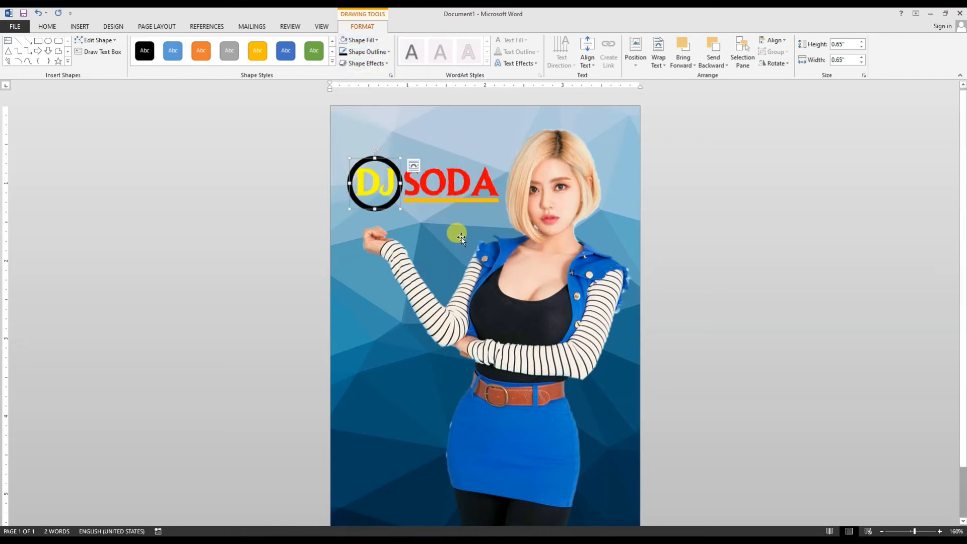
# - Enlarge the circle around "DJ" to about 0.69" high and 0.71" wide
pyautogui.click(455, 233)
pyautogui.click(351, 168)
pyautogui.moveTo(349, 158); pyautogui.dragTo(402, 155)
# - Widen the text box and the gap between "DJ" and "SODA", and realign the orange underline beneath "SODA"
pyautogui.click(445, 147)
pyautogui.click(405, 119)
pyautogui.hotkey('ctrl', 'z')
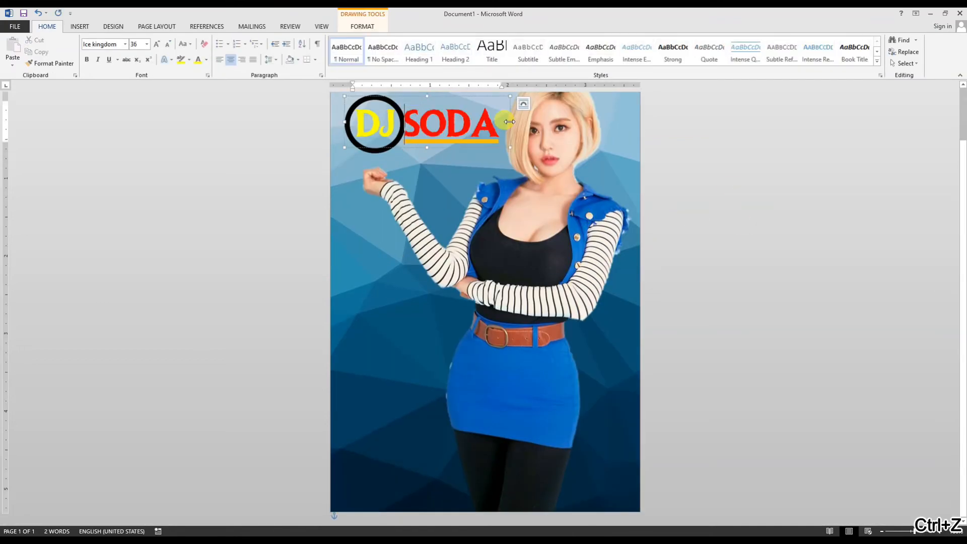
pyautogui.moveTo(510, 121); pyautogui.dragTo(537, 122)
pyautogui.scroll(2, 502, 119)
pyautogui.click(428, 201)
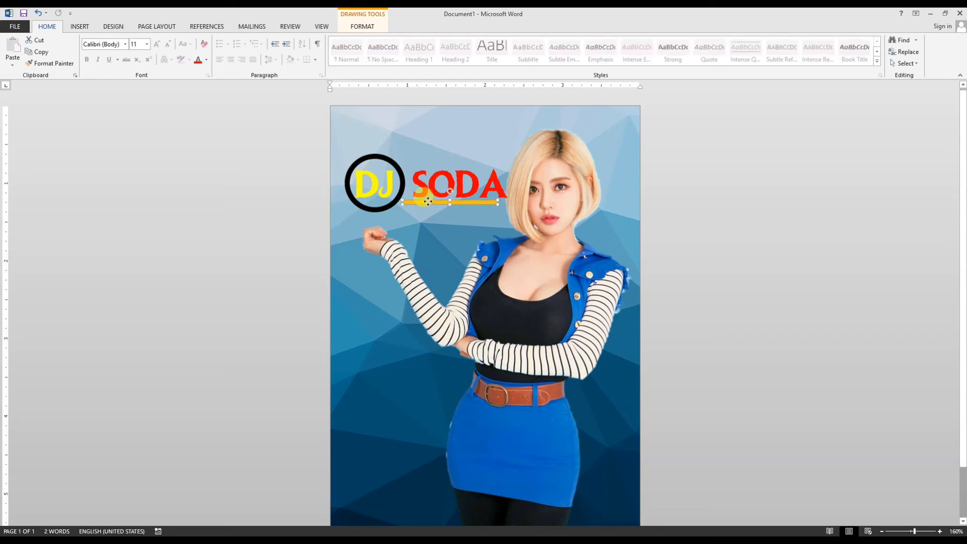
pyautogui.click(744, 248)
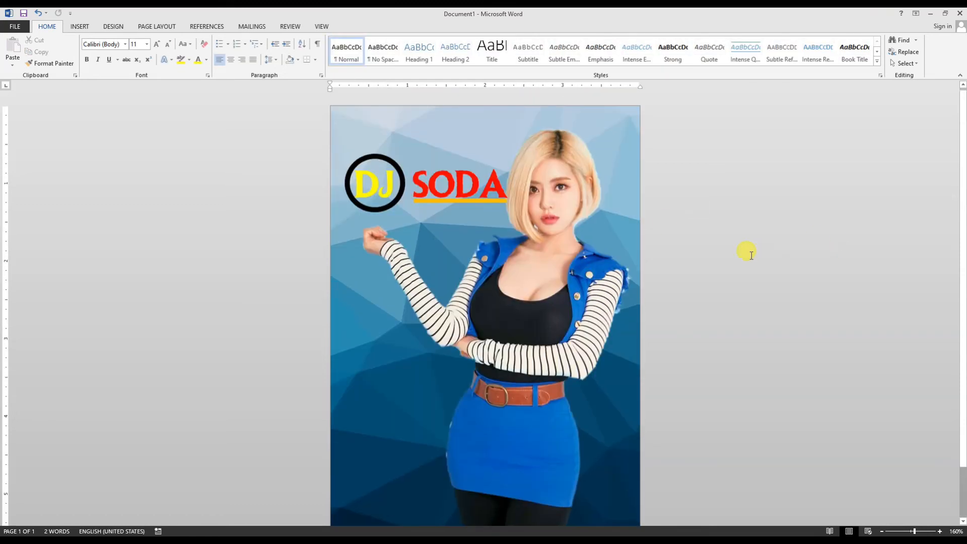
# - Give the circle a light blue fill without outline and send it behind the "DJ" letters
pyautogui.click(371, 208)
pyautogui.click(363, 26)
pyautogui.click(359, 40)
pyautogui.click(395, 120)
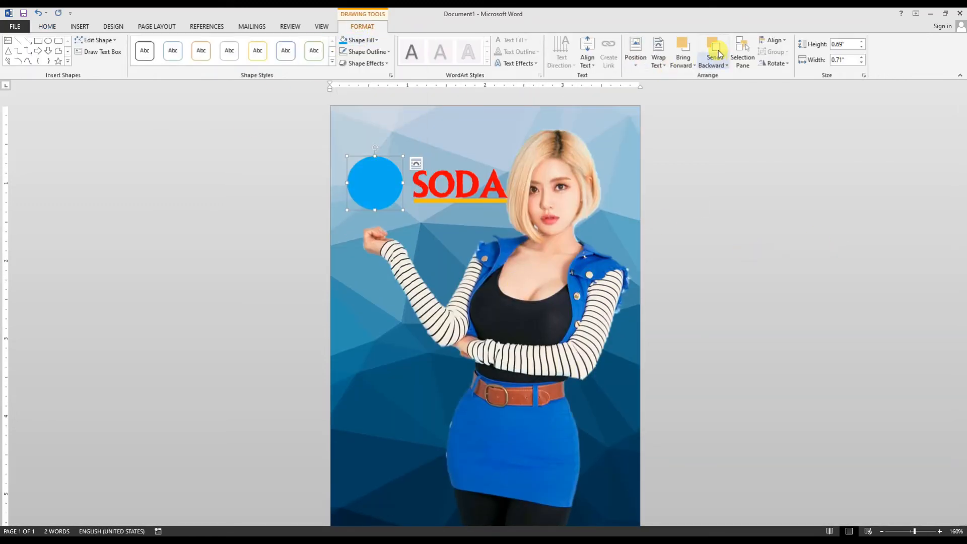
pyautogui.click(397, 219)
pyautogui.moveTo(386, 182)
pyautogui.mouseDown()
pyautogui.moveTo(369, 162)
pyautogui.moveTo(453, 206)
pyautogui.moveTo(524, 199)
pyautogui.moveTo(493, 201)
pyautogui.mouseUp()
# - Group the blue circle, the "DJ SODA" text box and the orange underline into one object
pyautogui.click(178, 139)
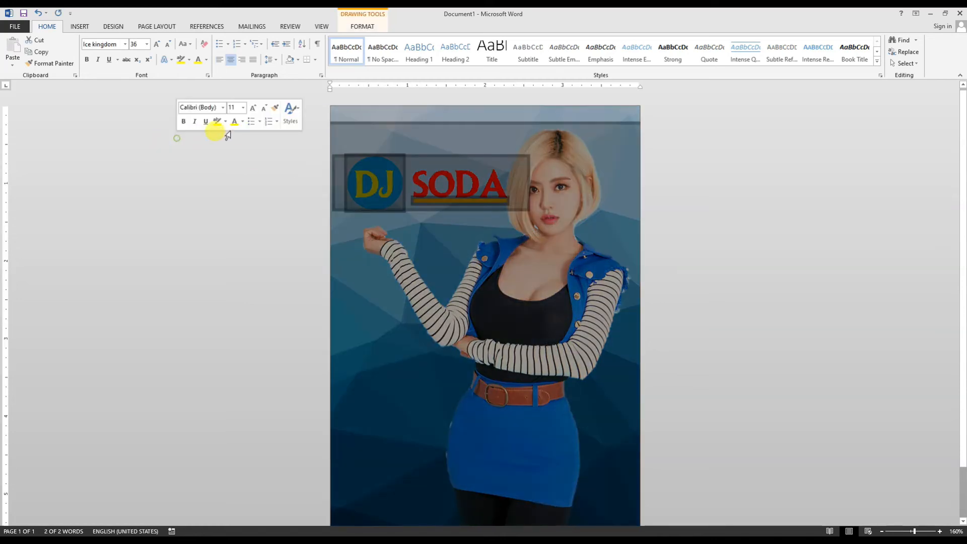
pyautogui.click(666, 259)
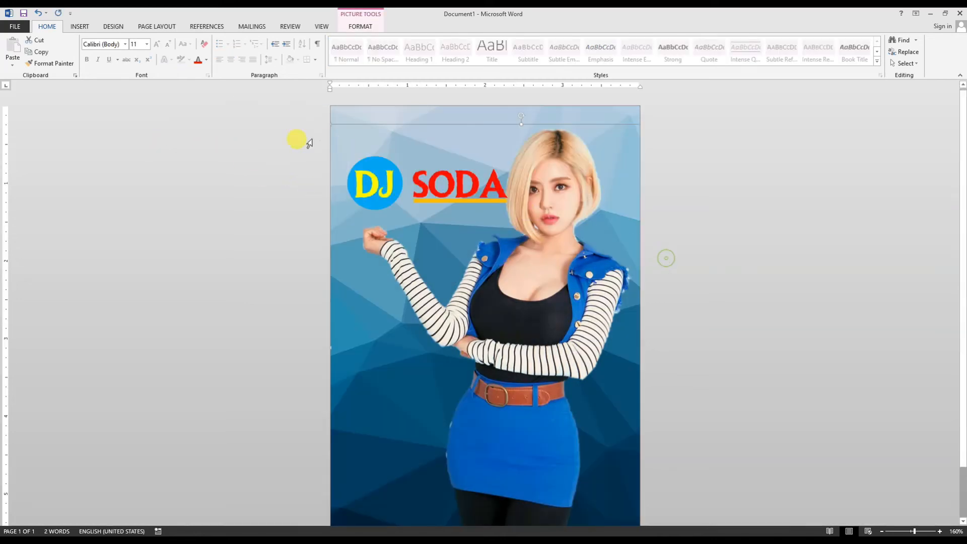
pyautogui.click(374, 158)
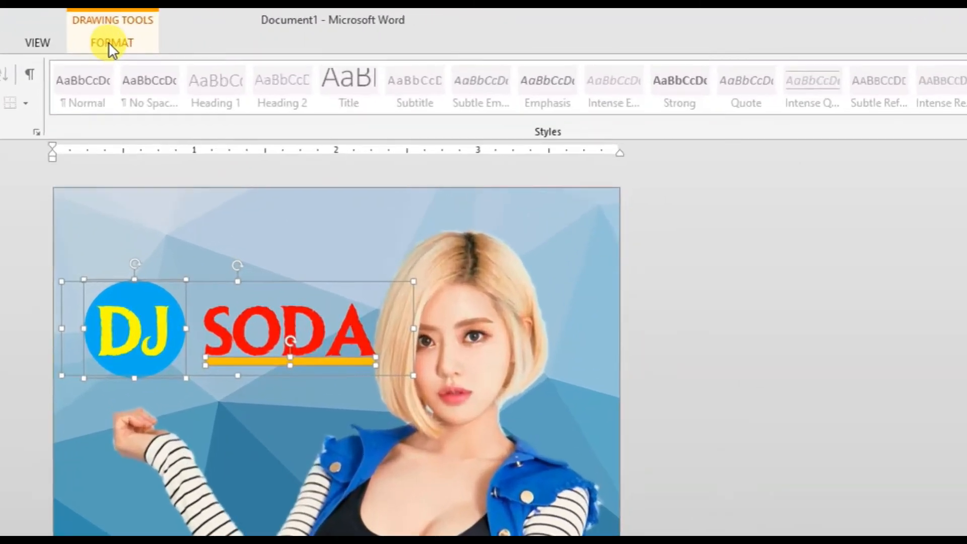
pyautogui.click(362, 27)
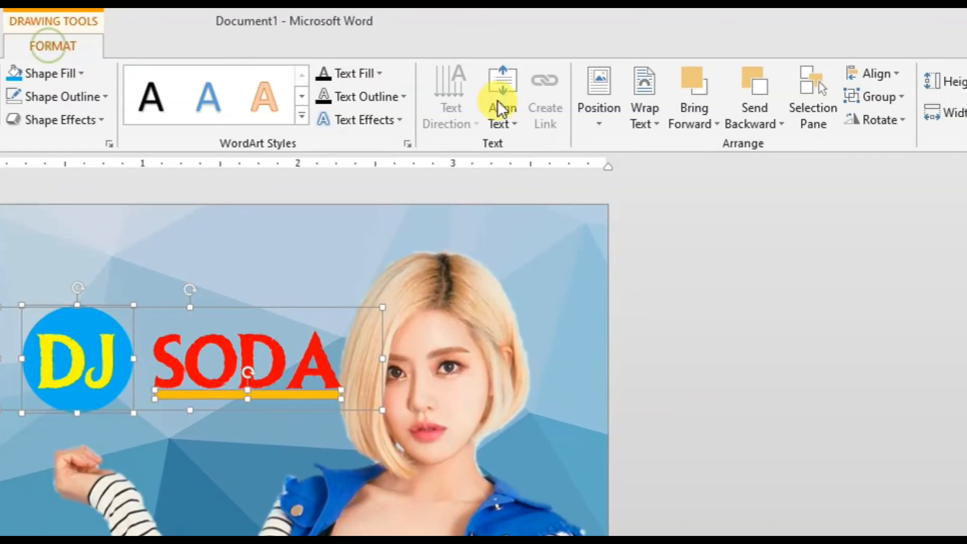
pyautogui.click(896, 97)
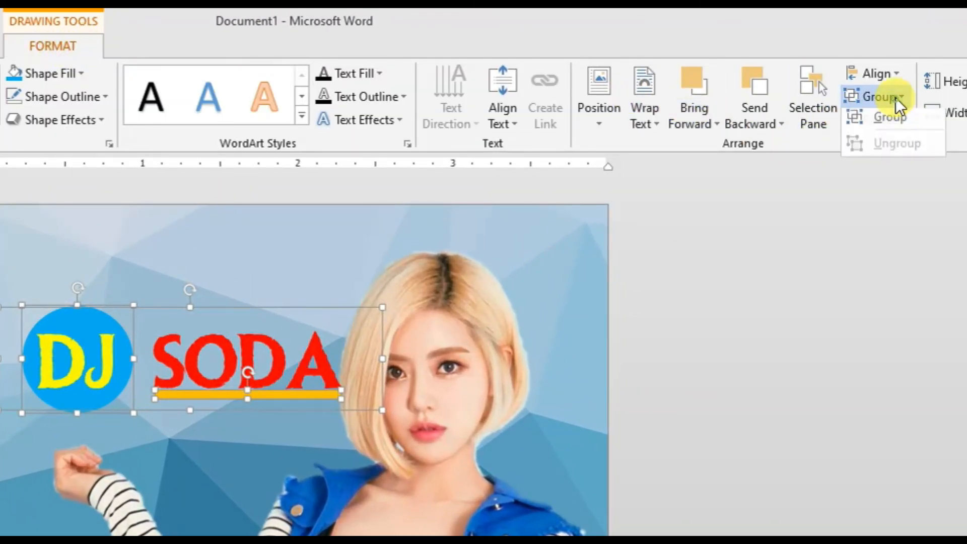
pyautogui.click(892, 125)
# - Move the "DJ SODA" group down onto the woman's raised hand and try sending it behind her picture
pyautogui.click(326, 496)
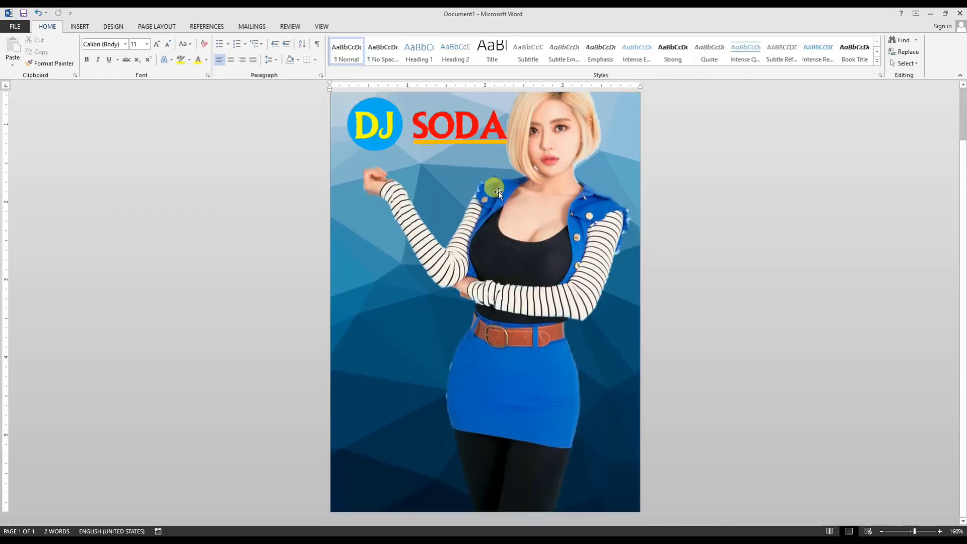
pyautogui.moveTo(497, 192)
pyautogui.mouseDown()
pyautogui.moveTo(440, 210)
pyautogui.moveTo(458, 173)
pyautogui.moveTo(421, 236)
pyautogui.moveTo(452, 235)
pyautogui.mouseUp()
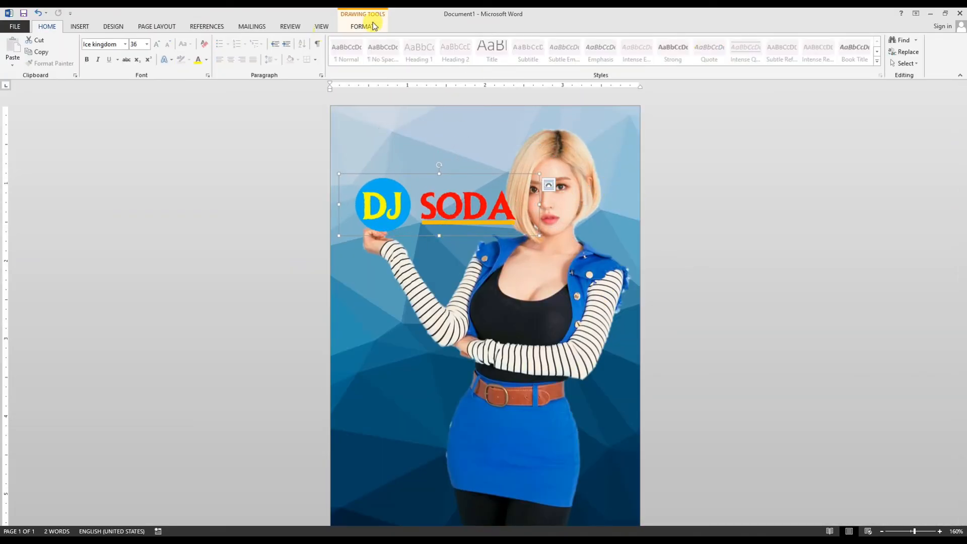
pyautogui.click(362, 26)
pyautogui.click(483, 198)
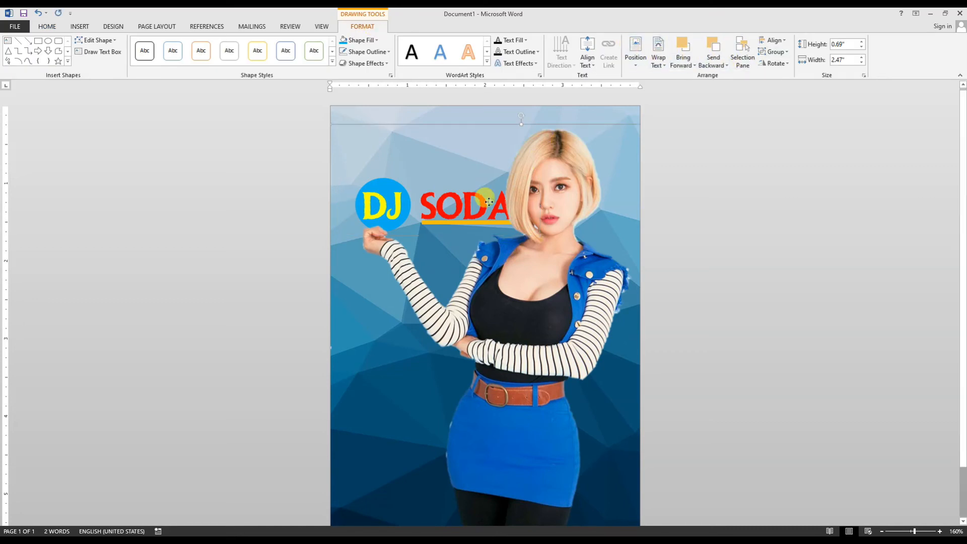
pyautogui.hotkey('ctrl', 'z')
# - Send the "DJ SODA" group behind the woman's picture, then enlarge it slightly and adjust its position
pyautogui.click(363, 27)
pyautogui.click(717, 53)
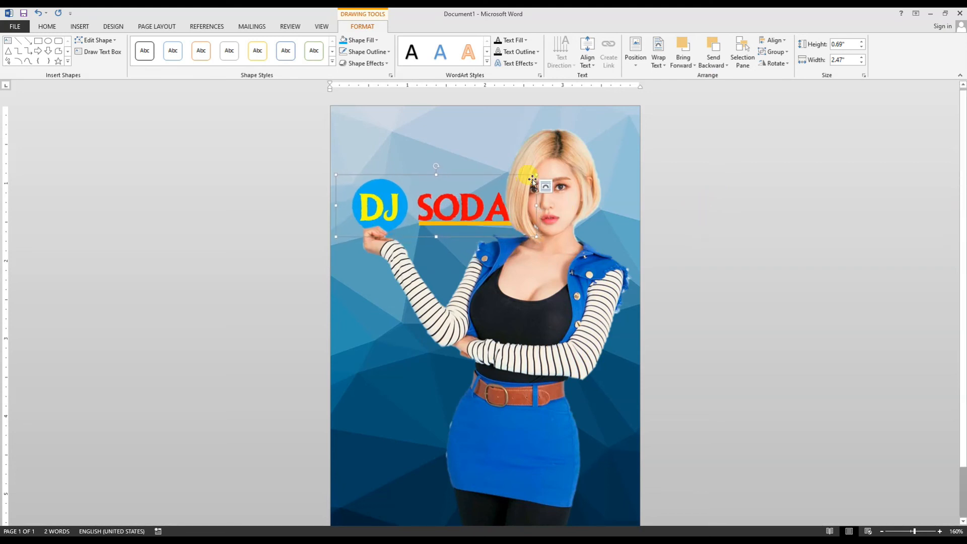
pyautogui.moveTo(536, 175); pyautogui.dragTo(541, 172)
pyautogui.moveTo(437, 232); pyautogui.dragTo(435, 230)
# - Set the colour tone of the woman's picture to Temperature: 5900 K
pyautogui.click(554, 296)
pyautogui.click(363, 26)
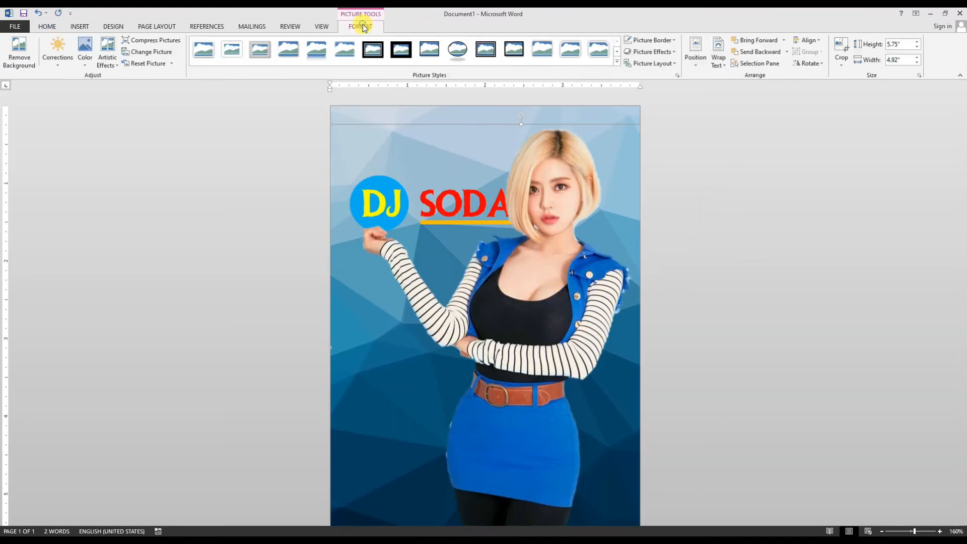
pyautogui.click(85, 51)
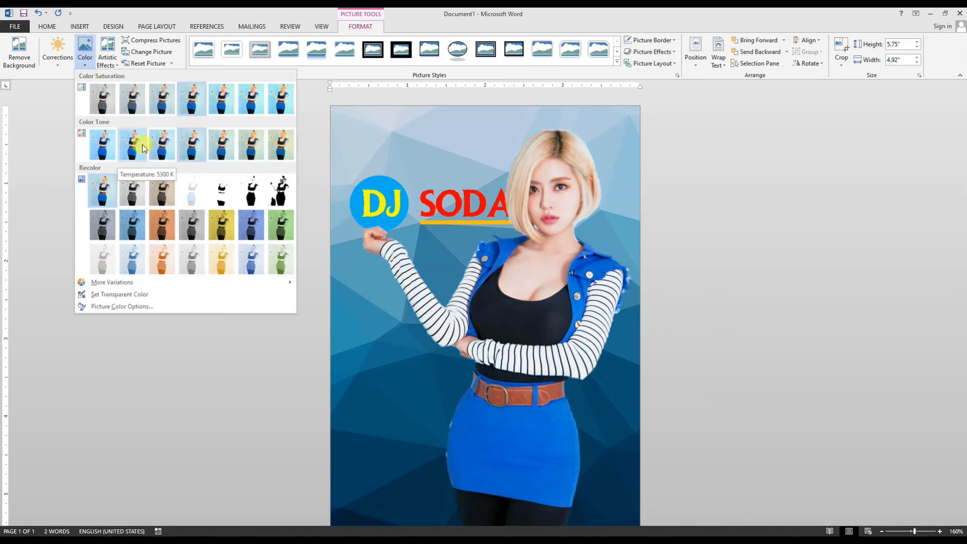
pyautogui.click(173, 151)
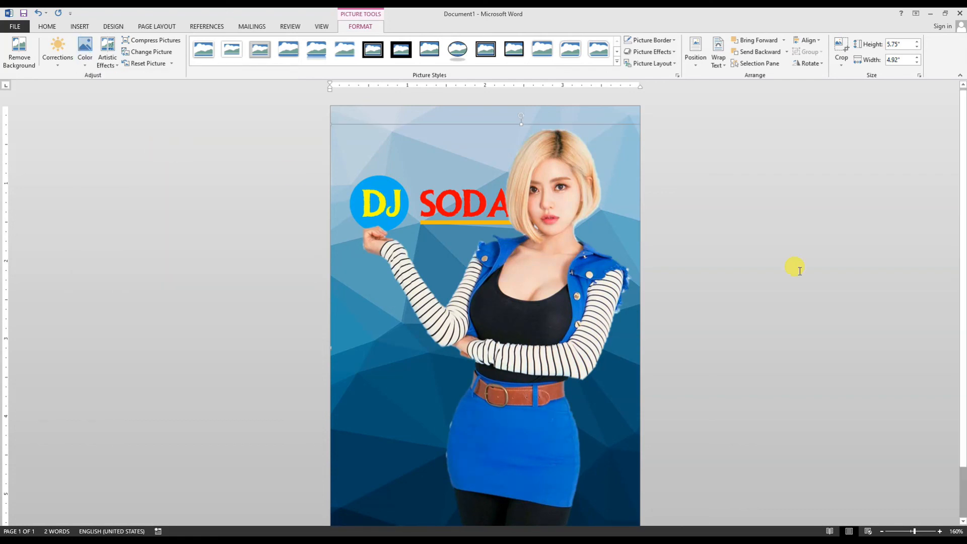
# - Deselect the picture and zoom out to 140% to review the whole page
pyautogui.click(794, 268)
pyautogui.scroll(-1, 796, 268)
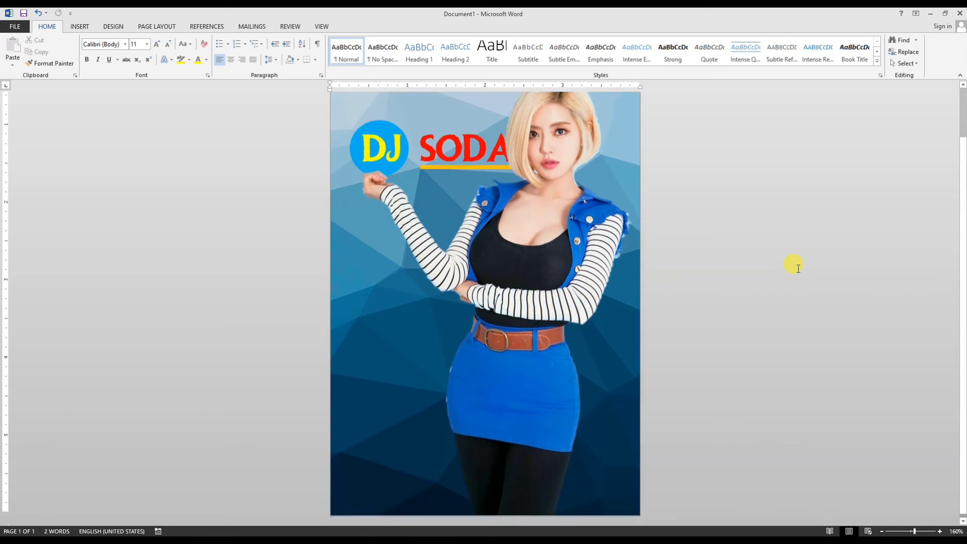
pyautogui.keyDown('ctrl'); pyautogui.scroll(-3, 793, 270); pyautogui.keyUp('ctrl')
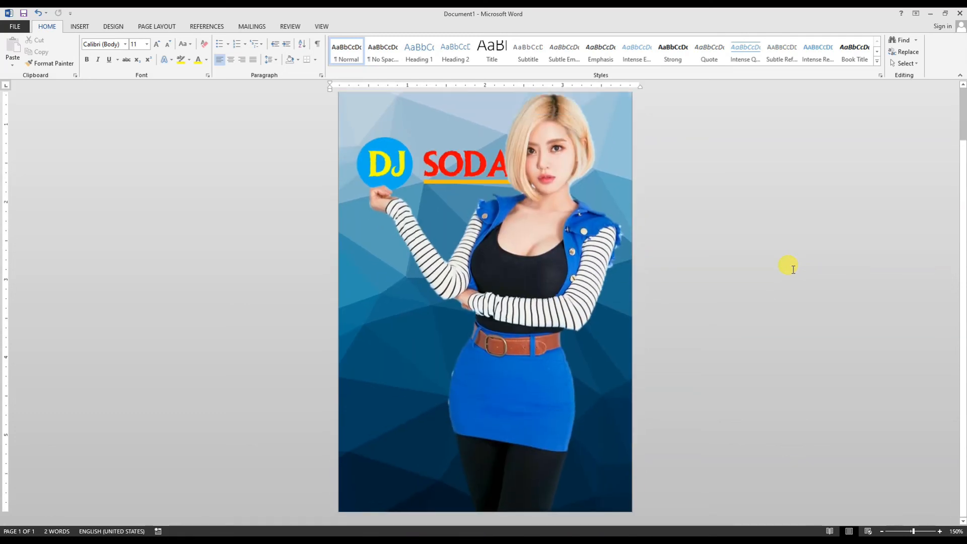
pyautogui.keyDown('ctrl'); pyautogui.scroll(1, 793, 270); pyautogui.keyUp('ctrl')
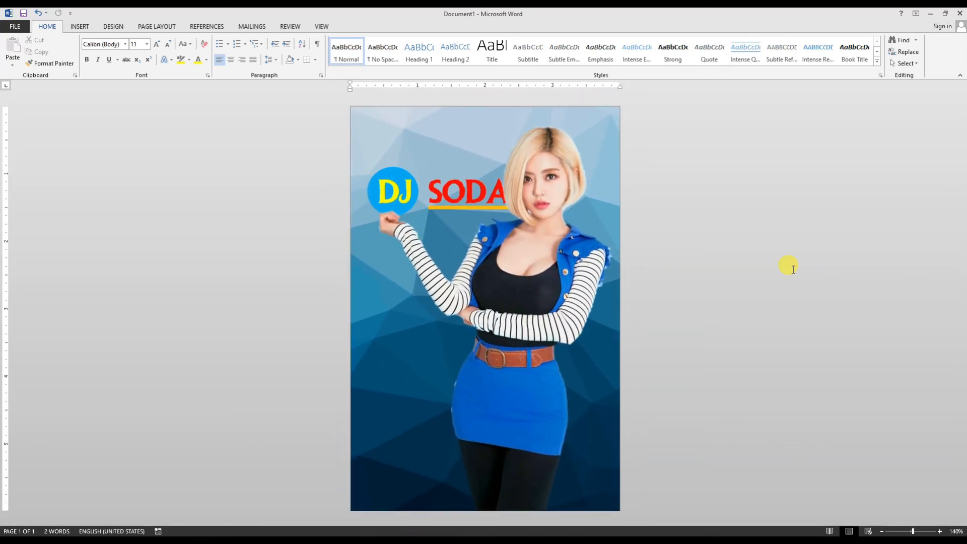